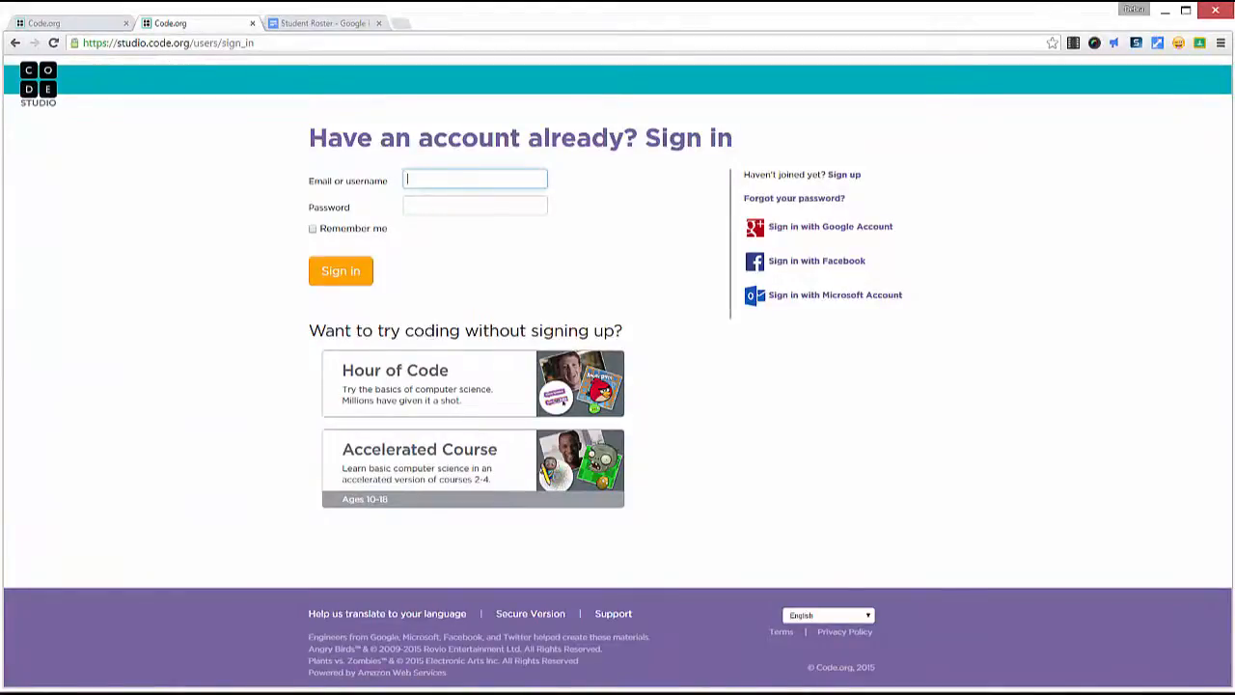
Step: Sign in to Code Studio with the teacher's e-mail address and account password
{"action": "type", "text": "peak"}
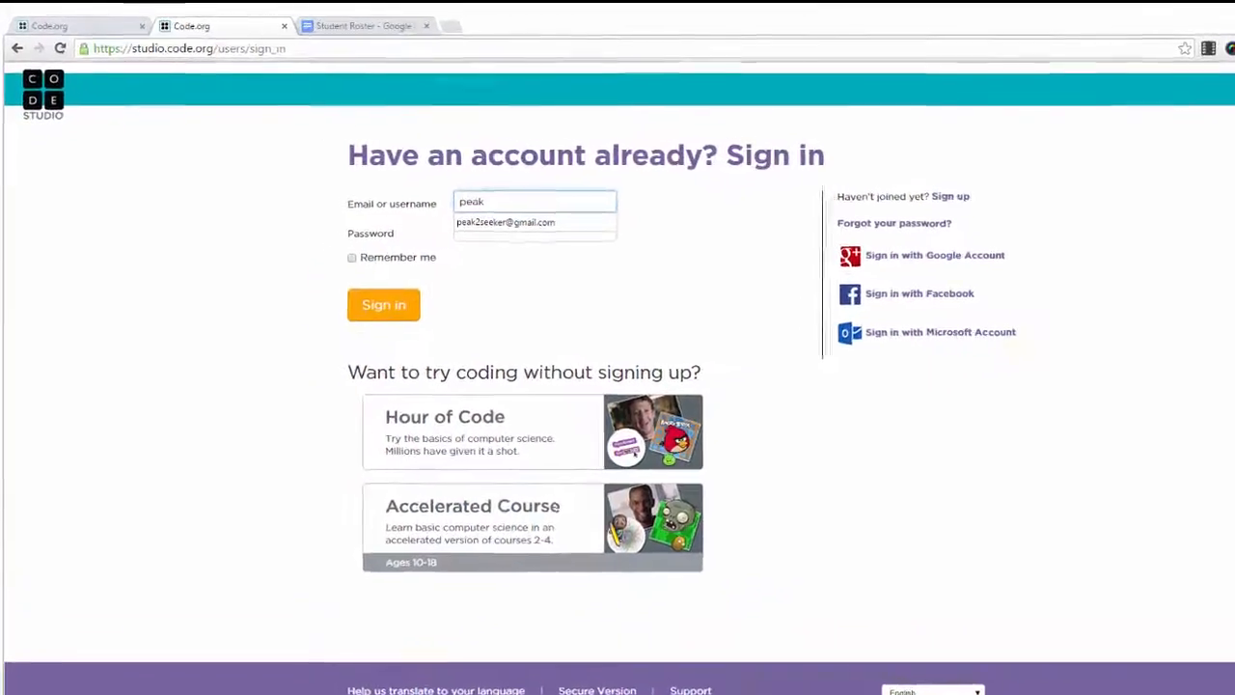
{"action": "key", "text": "Down"}
{"action": "key", "text": "Return"}
{"action": "key", "text": "Tab"}
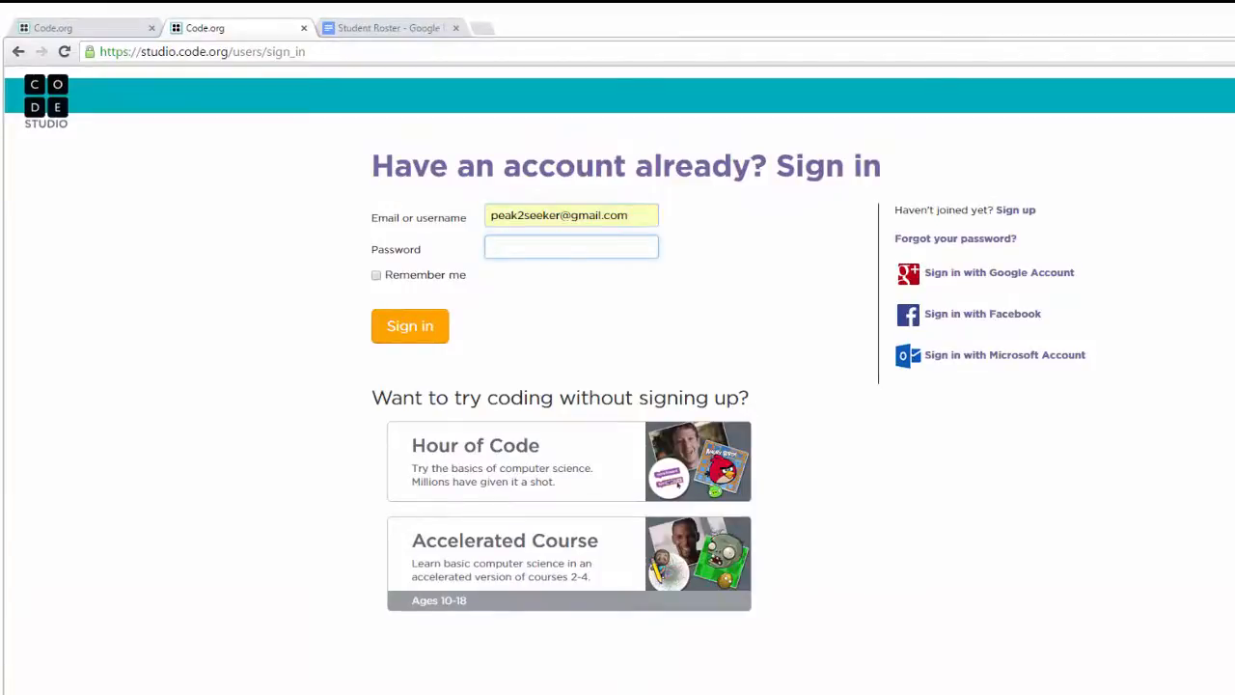
{"action": "type", "text": "********"}
{"action": "key", "text": "Return"}
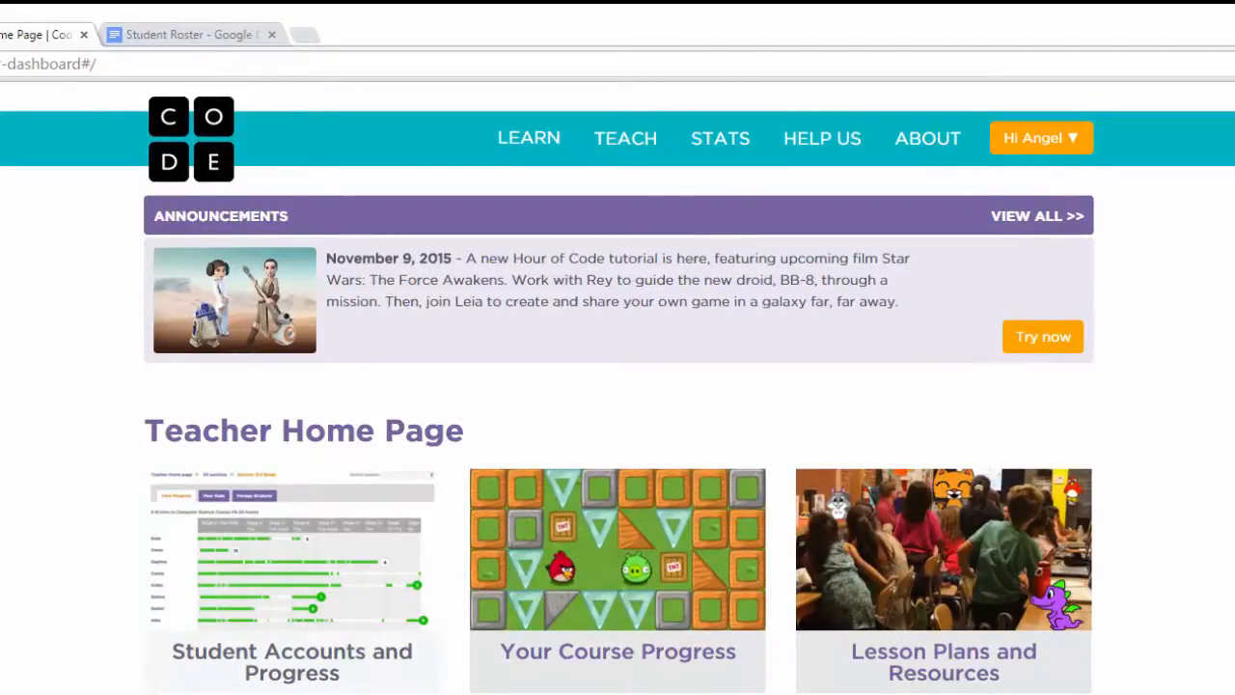
Step: Go to Student Accounts and Progress and start a new section named Little Eagles
{"action": "left_click", "coordinate": [292, 652]}
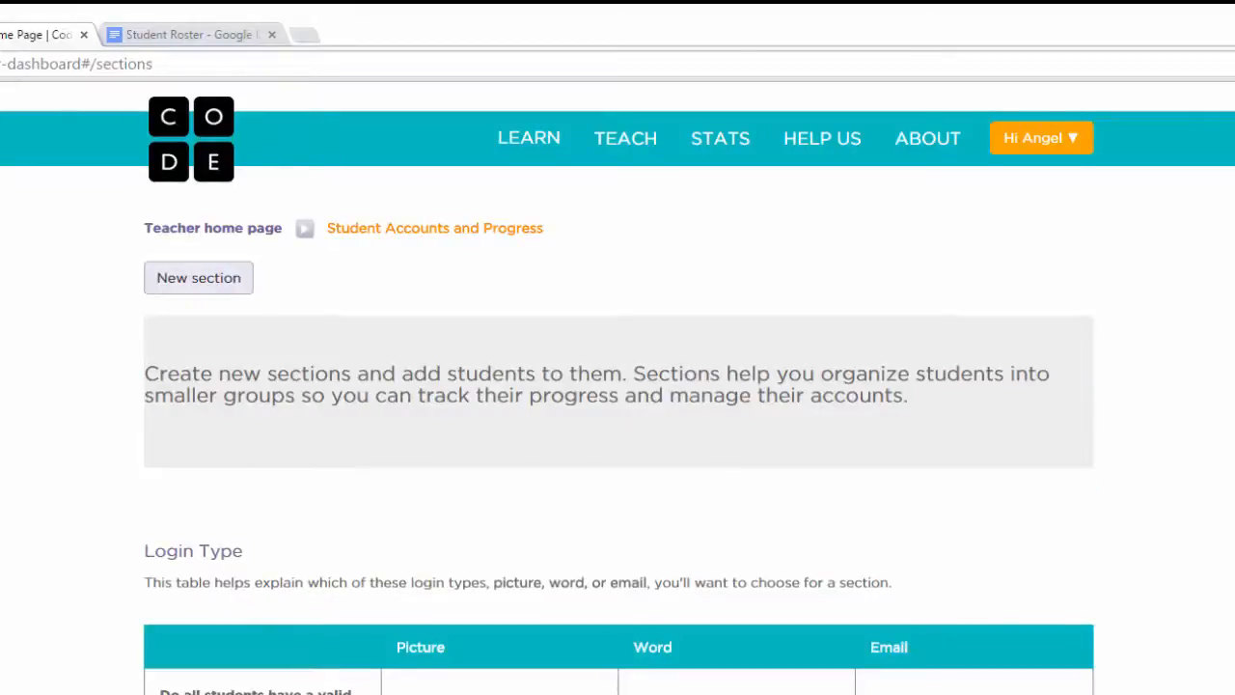
{"action": "left_click", "coordinate": [198, 278]}
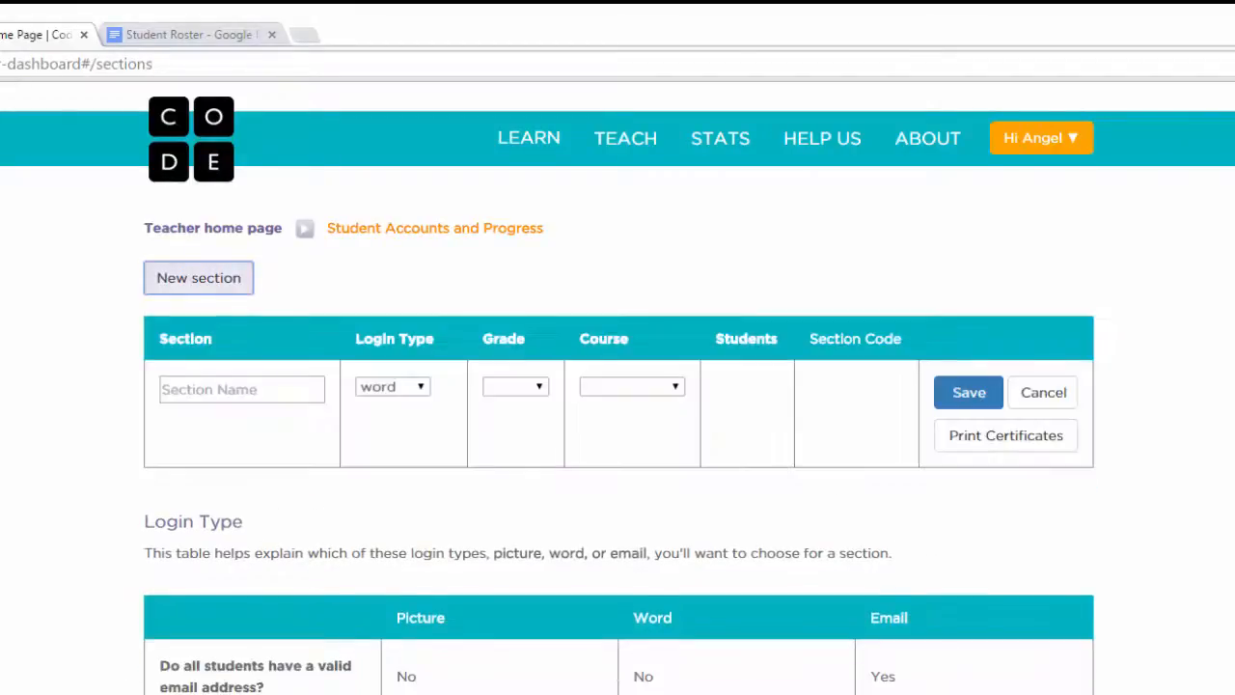
{"action": "left_click", "coordinate": [241, 390]}
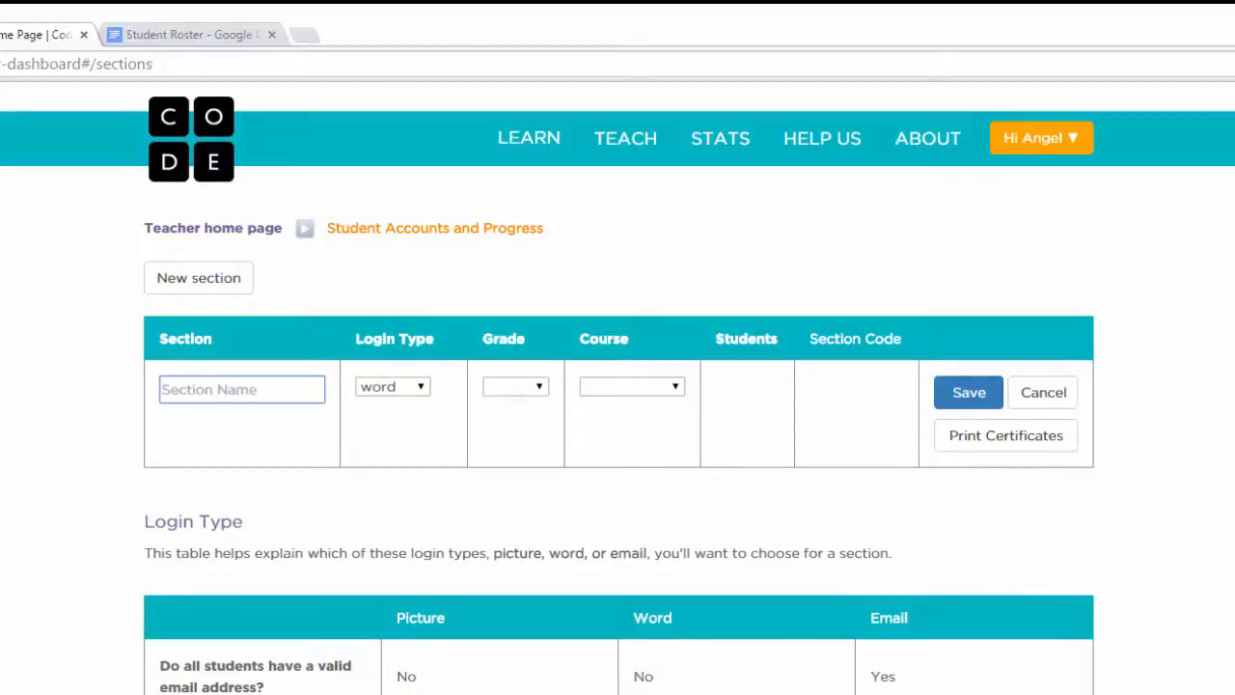
{"action": "type", "text": "Little Eagles"}
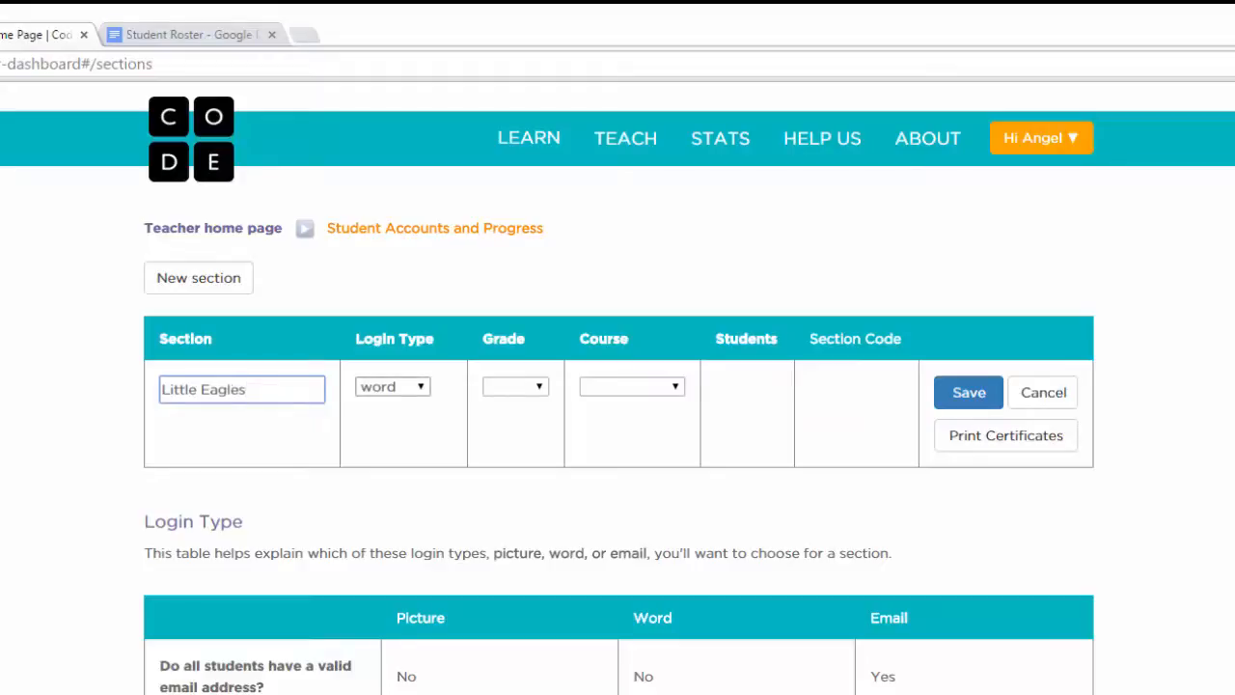
Step: Set the Little Eagles section's login type to picture, grade to 1 and course to course1, and save it
{"action": "left_click", "coordinate": [393, 387]}
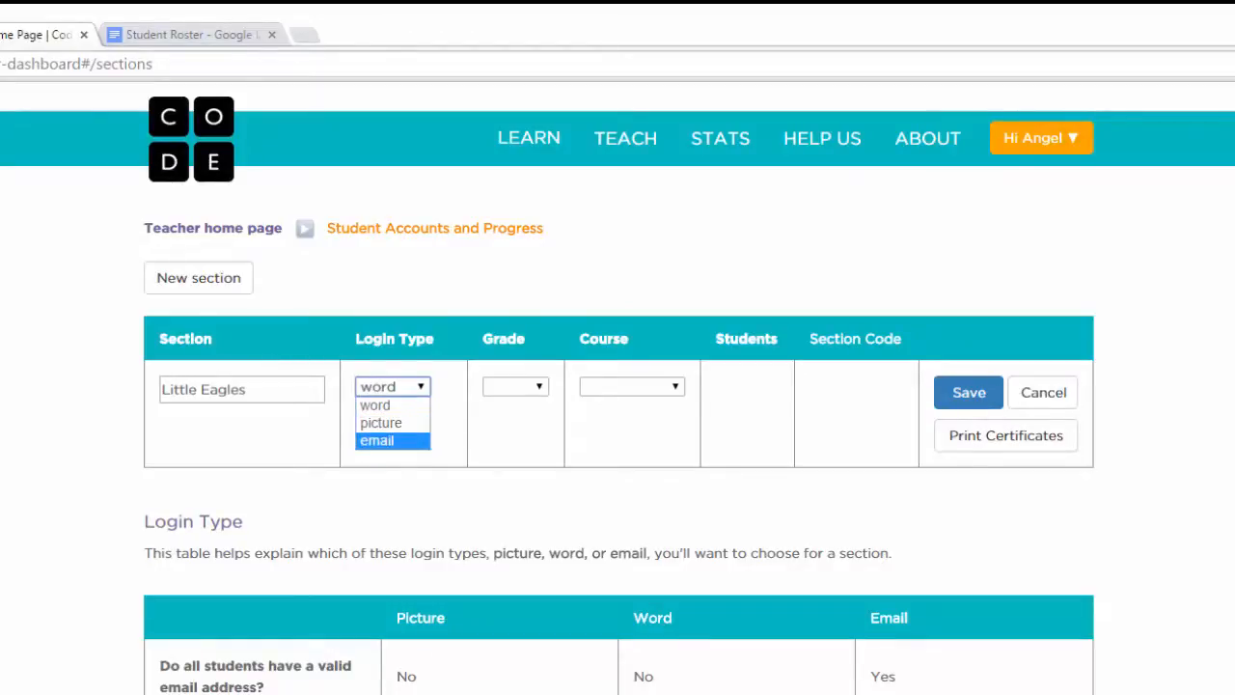
{"action": "left_click", "coordinate": [381, 423]}
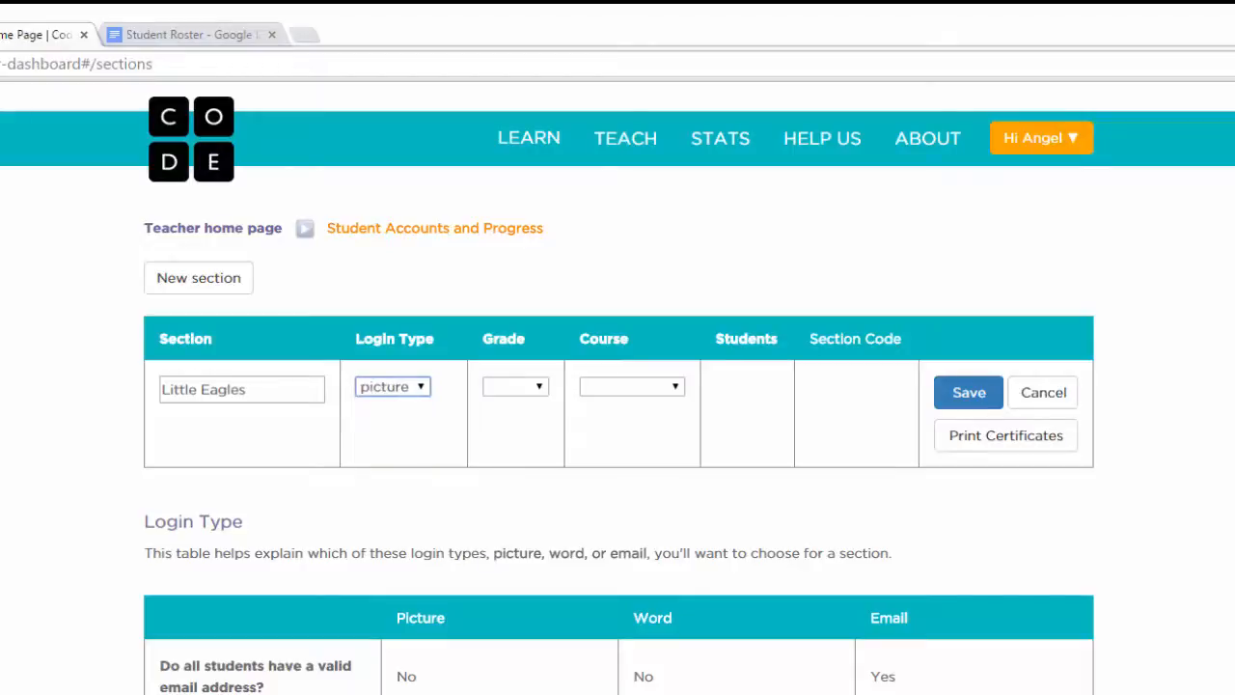
{"action": "left_click", "coordinate": [517, 387]}
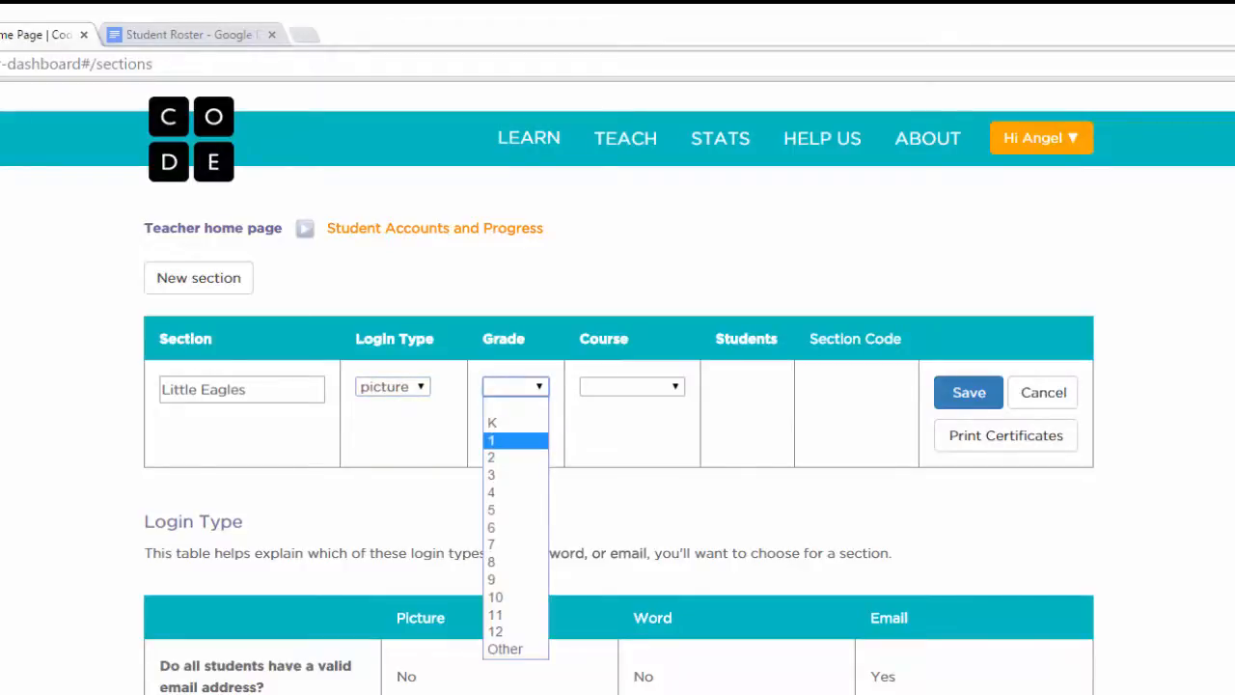
{"action": "left_click", "coordinate": [515, 440]}
{"action": "left_click", "coordinate": [632, 386]}
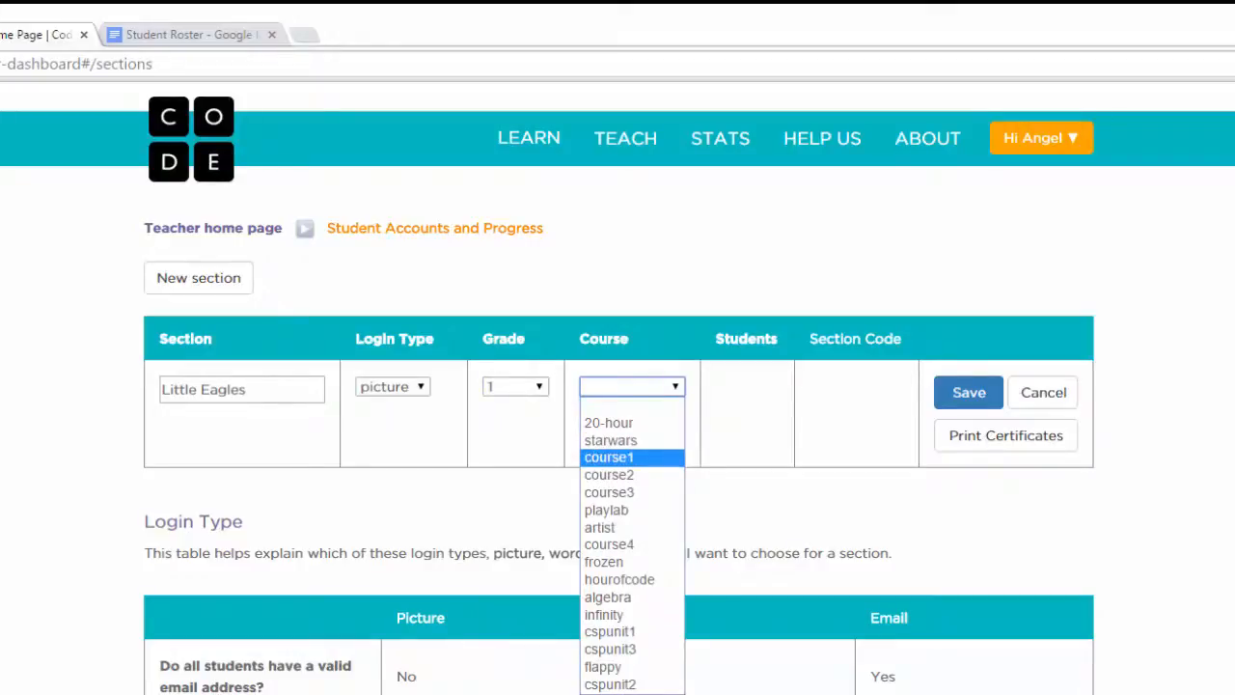
{"action": "left_click", "coordinate": [609, 457]}
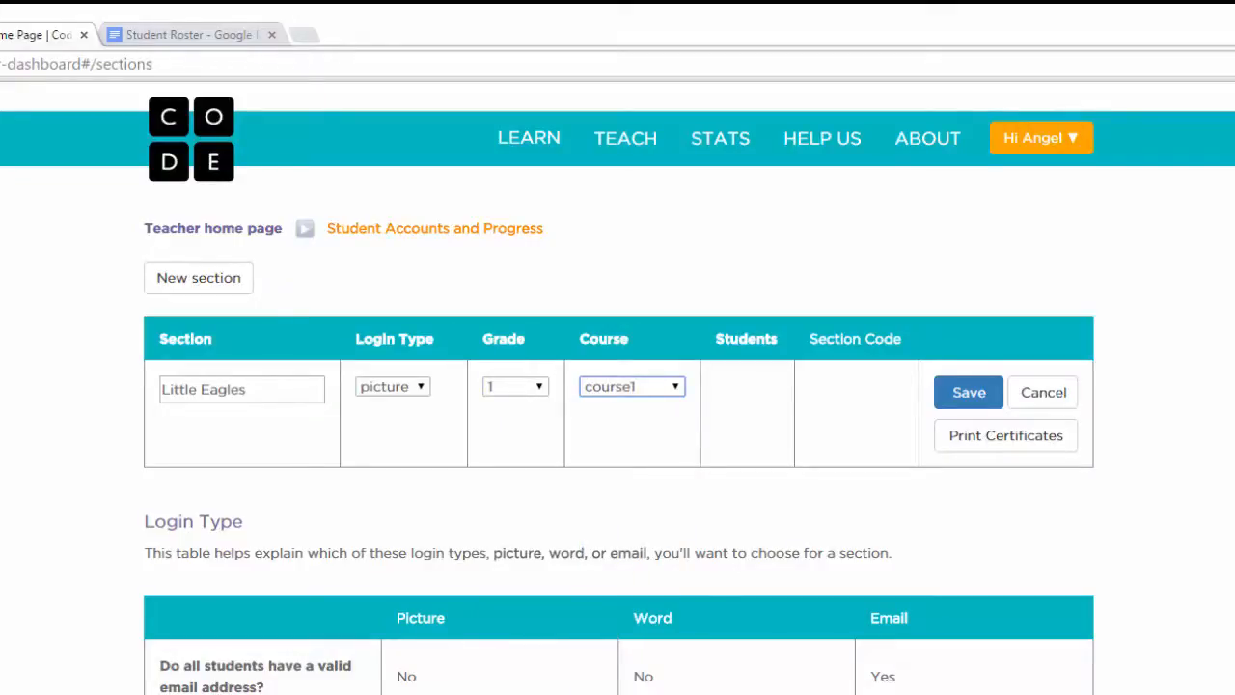
{"action": "left_click", "coordinate": [969, 392]}
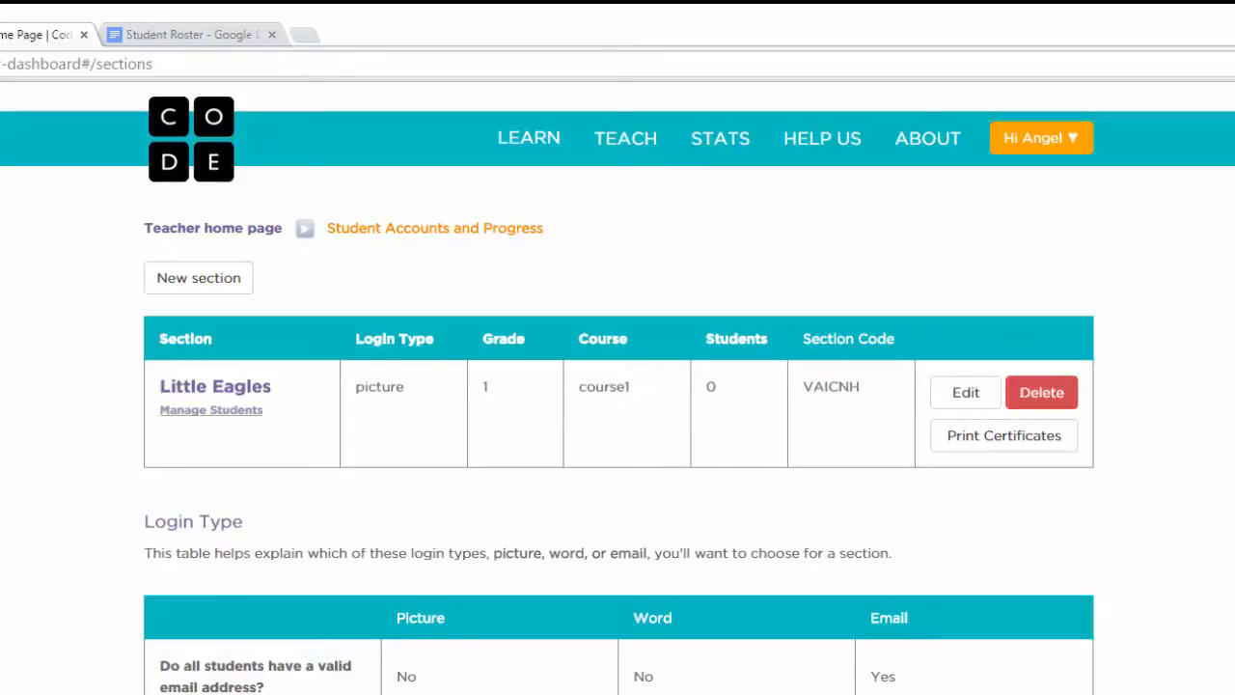
Step: Start adding multiple students to the Little Eagles section and copy the list of student names from the Student Roster document
{"action": "left_click", "coordinate": [210, 409]}
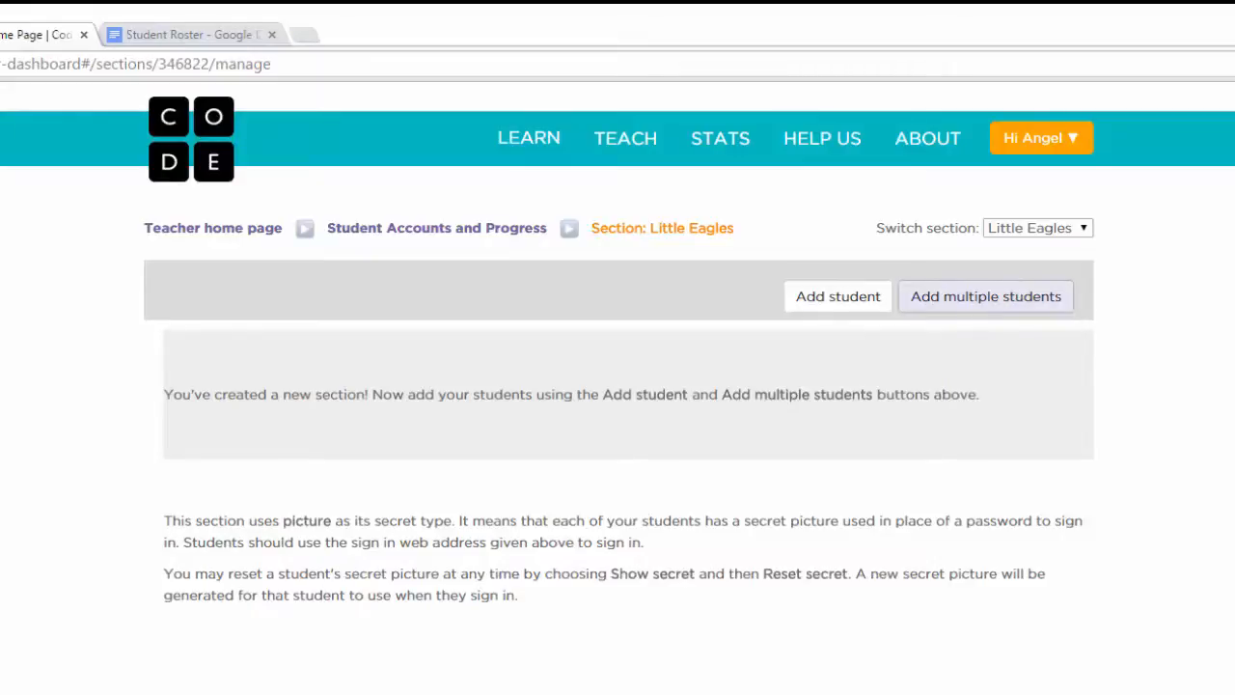
{"action": "left_click", "coordinate": [985, 296]}
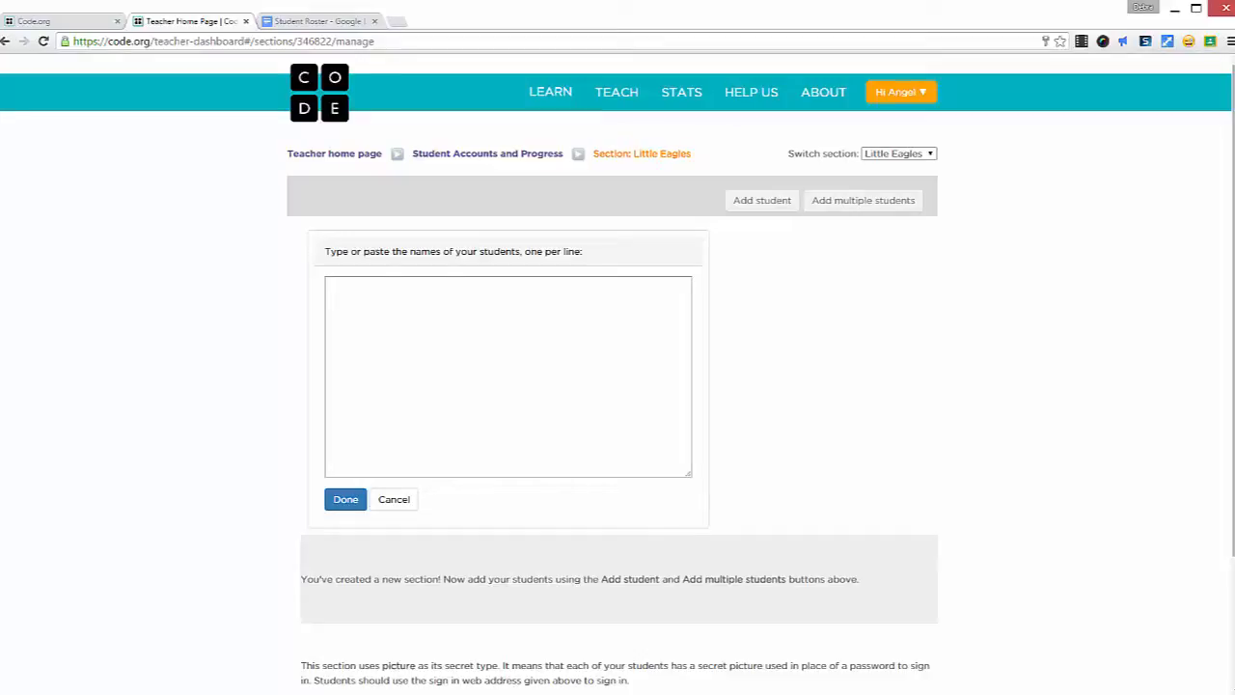
{"action": "left_click", "coordinate": [307, 21]}
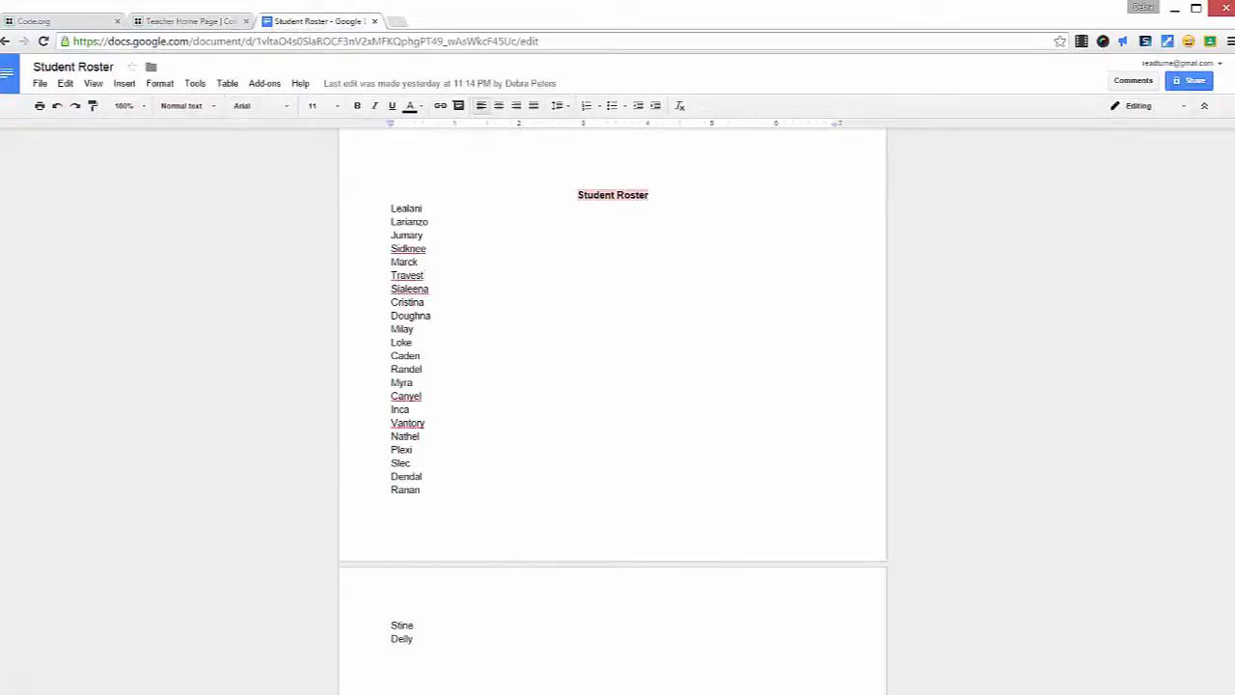
{"action": "key", "text": "ctrl+a"}
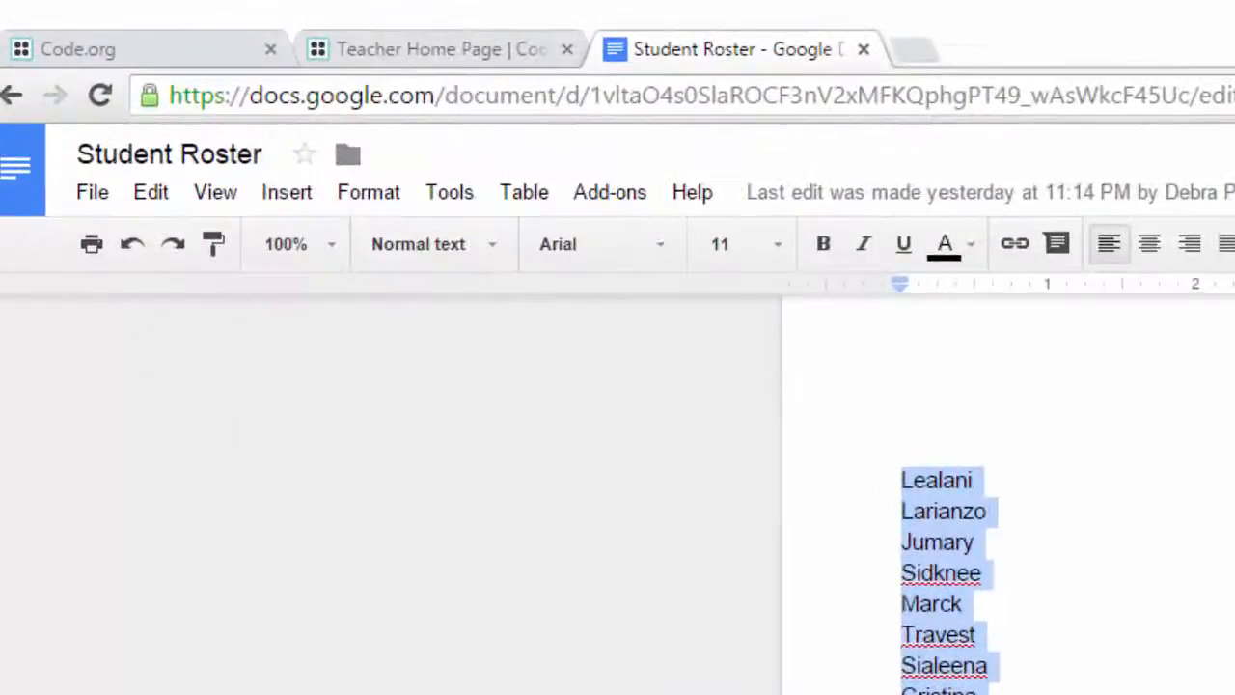
Step: Return to the Code.org teacher dashboard, paste the copied names as multiple students, and save them all to the section
{"action": "left_click", "coordinate": [191, 21]}
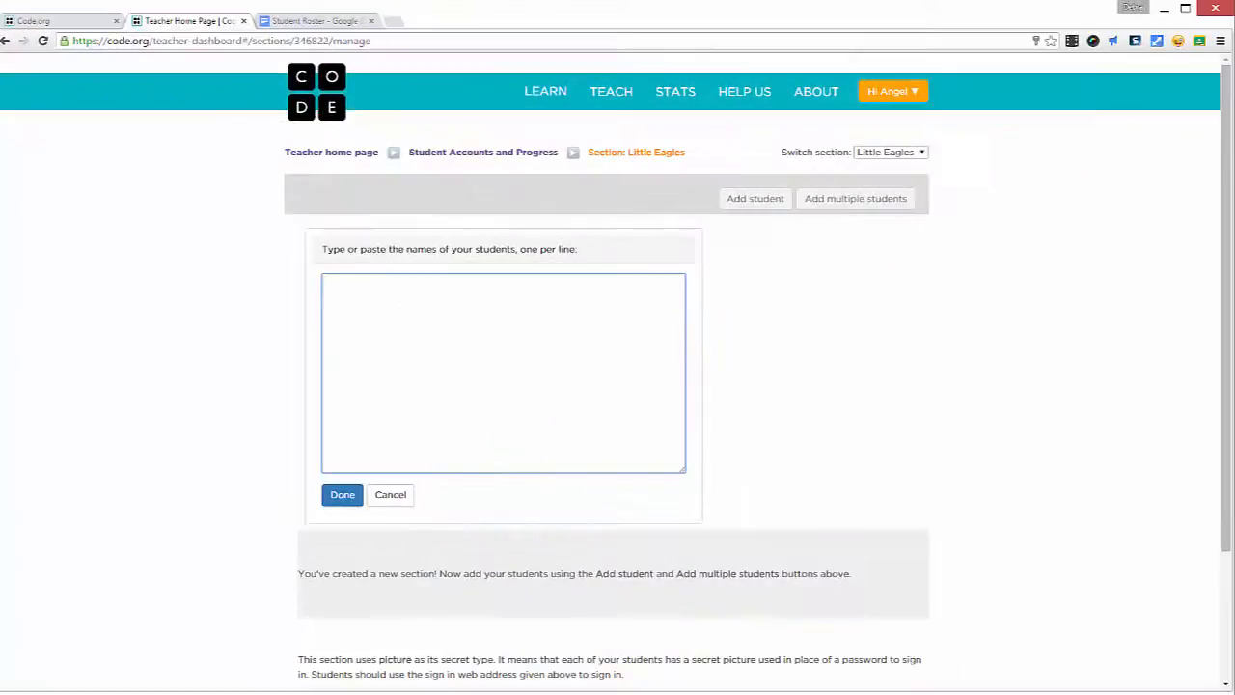
{"action": "key", "text": "ctrl+v"}
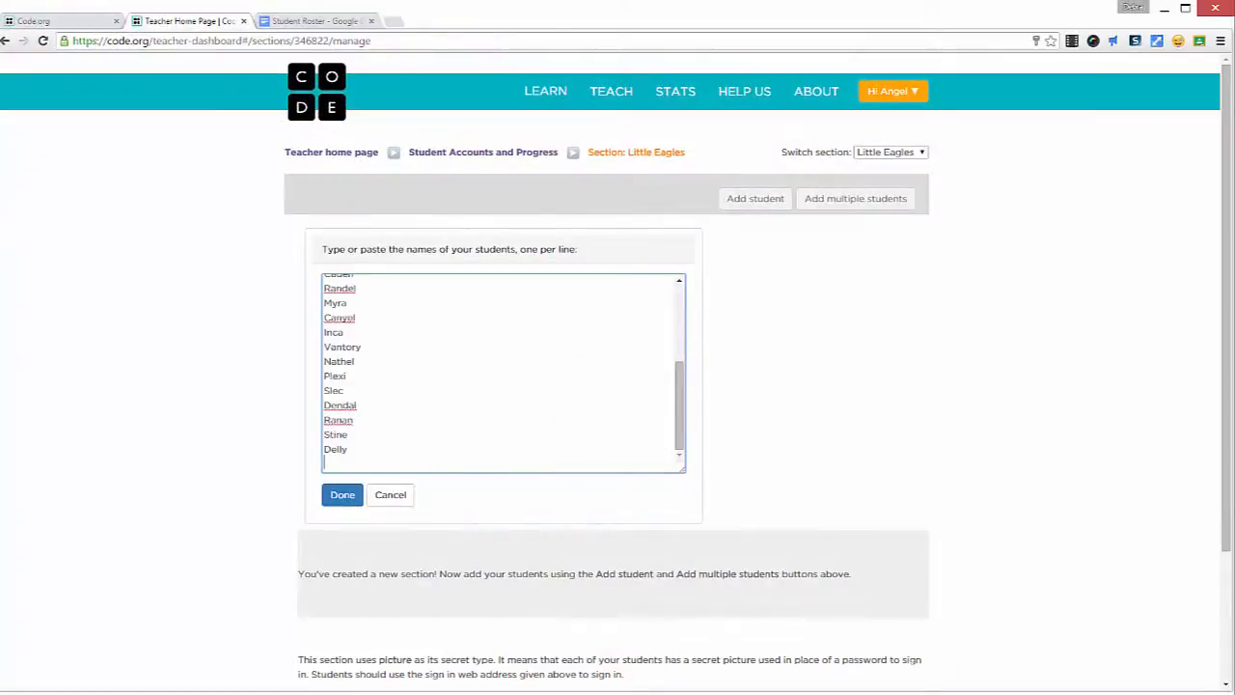
{"action": "left_click", "coordinate": [343, 495]}
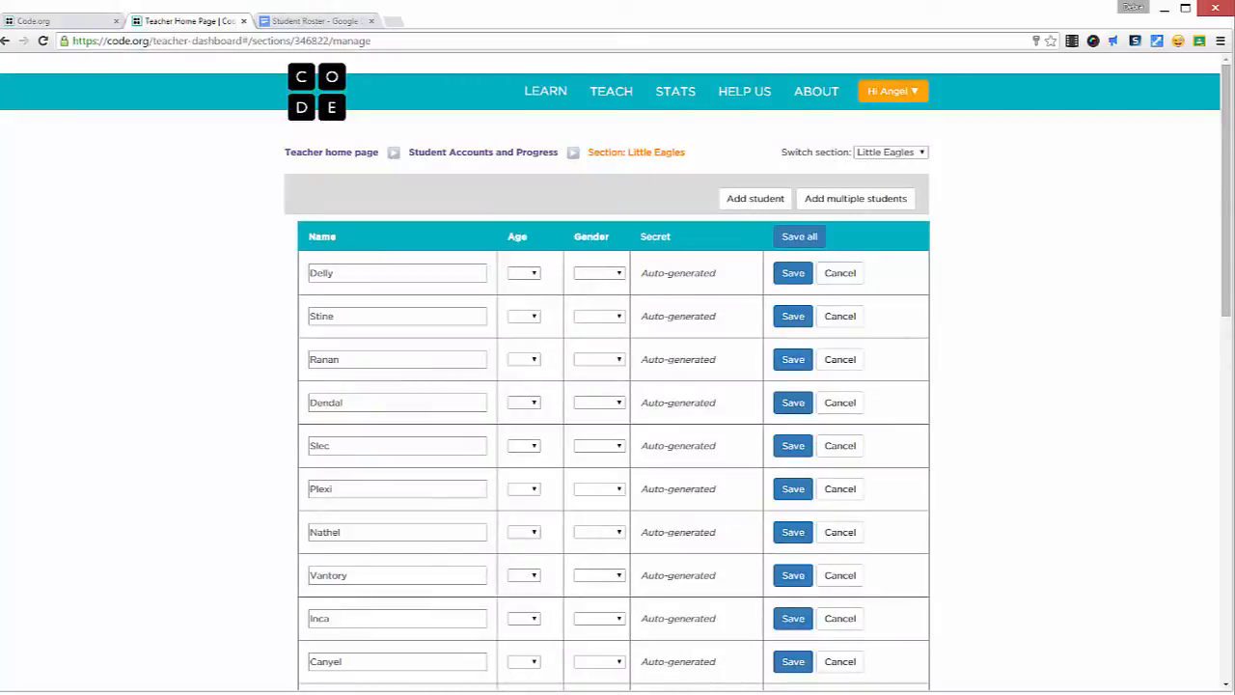
{"action": "scroll", "coordinate": [618, 386], "scroll_direction": "down", "scroll_amount": 4}
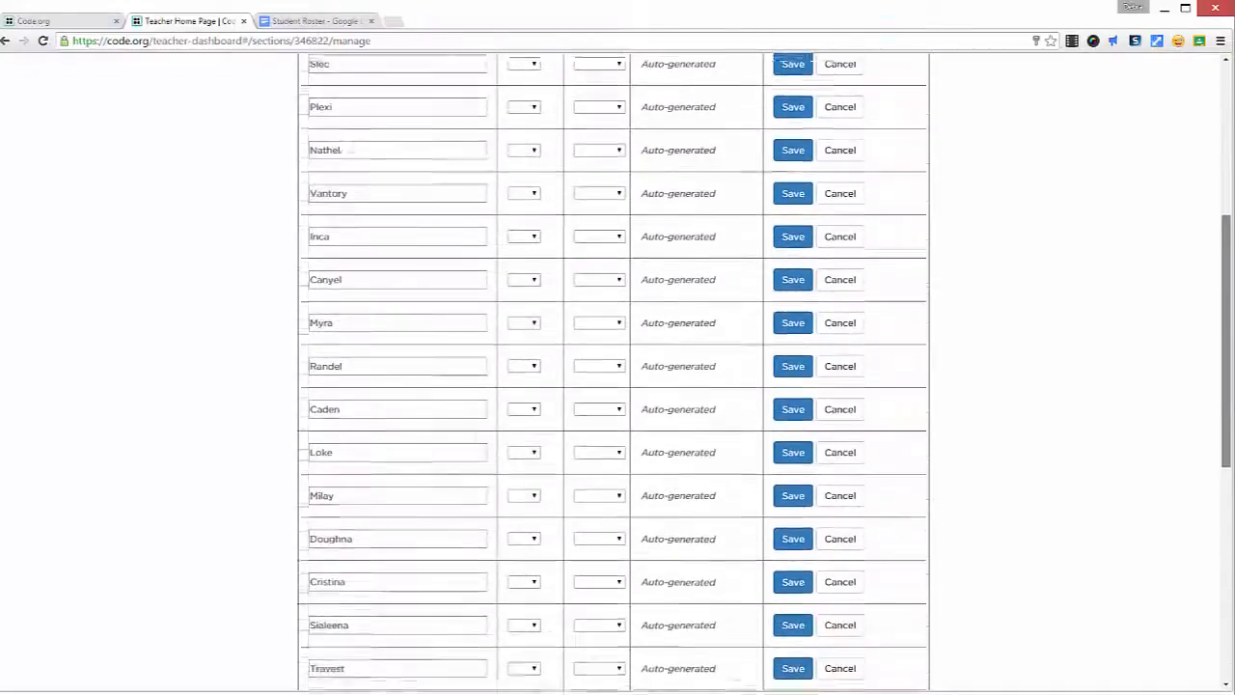
{"action": "scroll", "coordinate": [618, 386], "scroll_direction": "down", "scroll_amount": 1}
{"action": "scroll", "coordinate": [618, 386], "scroll_direction": "up", "scroll_amount": 5}
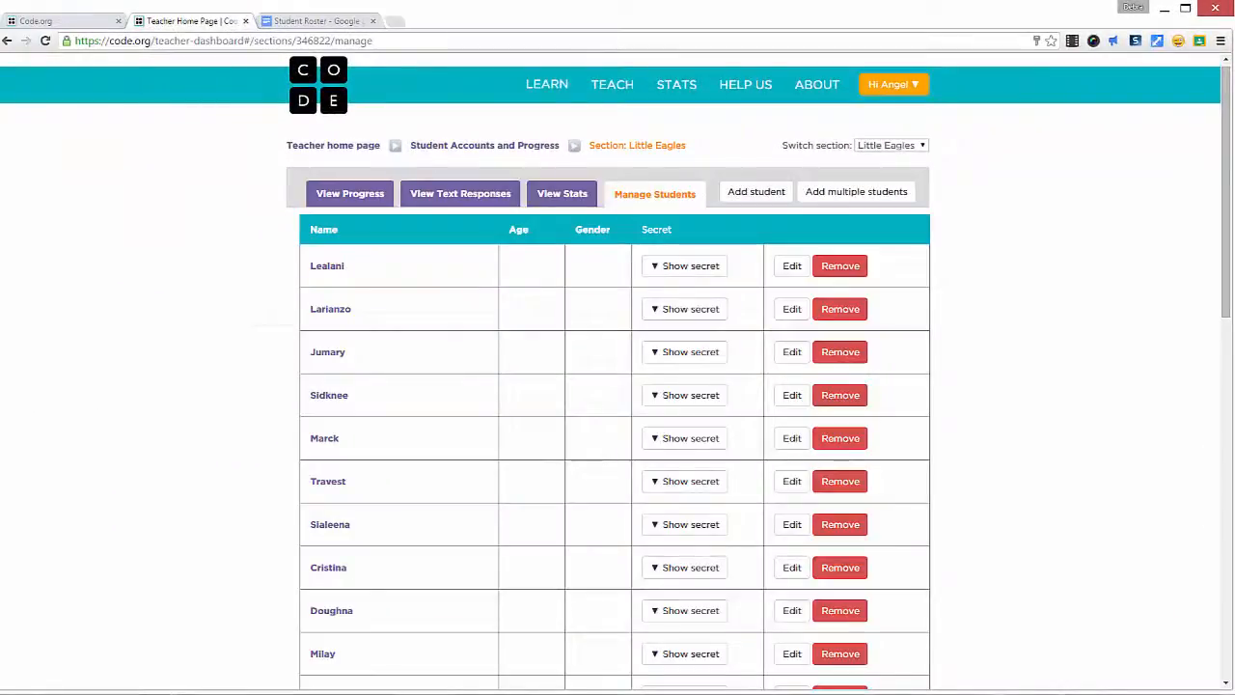
Step: Copy the web address of the section's student sign-in page given below the student table
{"action": "scroll", "coordinate": [618, 386], "scroll_direction": "down", "scroll_amount": 1}
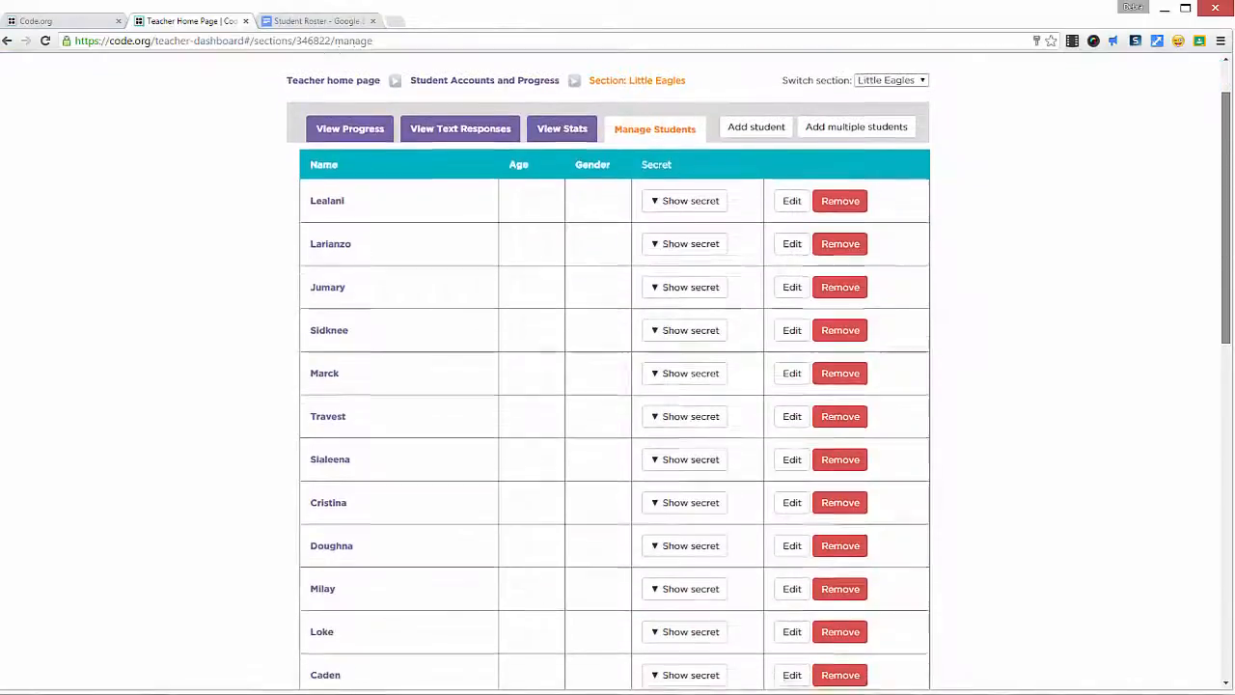
{"action": "scroll", "coordinate": [617, 386], "scroll_direction": "down", "scroll_amount": 1}
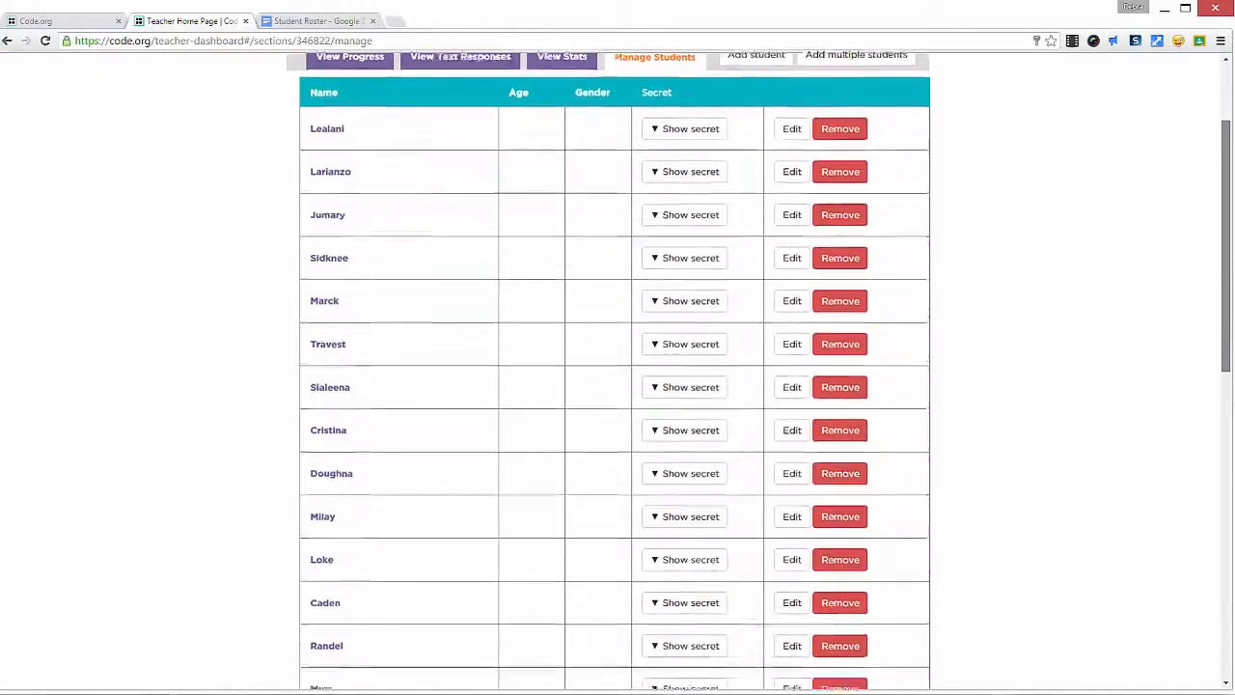
{"action": "scroll", "coordinate": [617, 386], "scroll_direction": "down", "scroll_amount": 6}
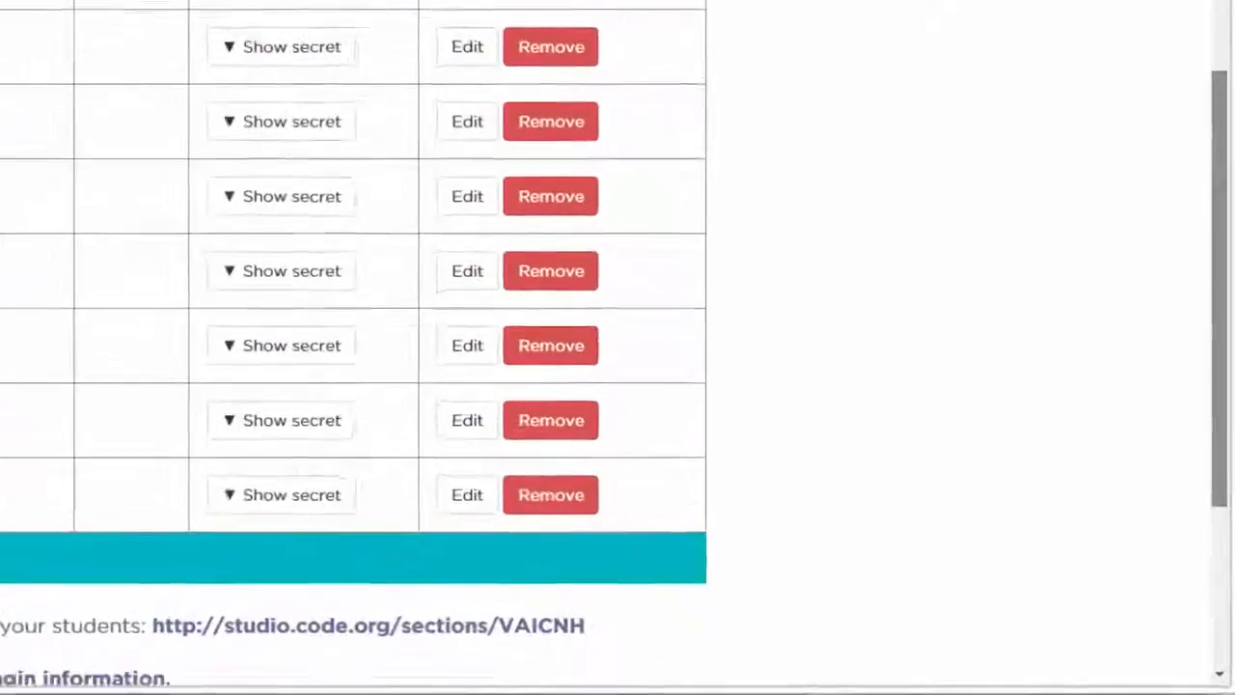
{"action": "scroll", "coordinate": [618, 312], "scroll_direction": "down", "scroll_amount": 1}
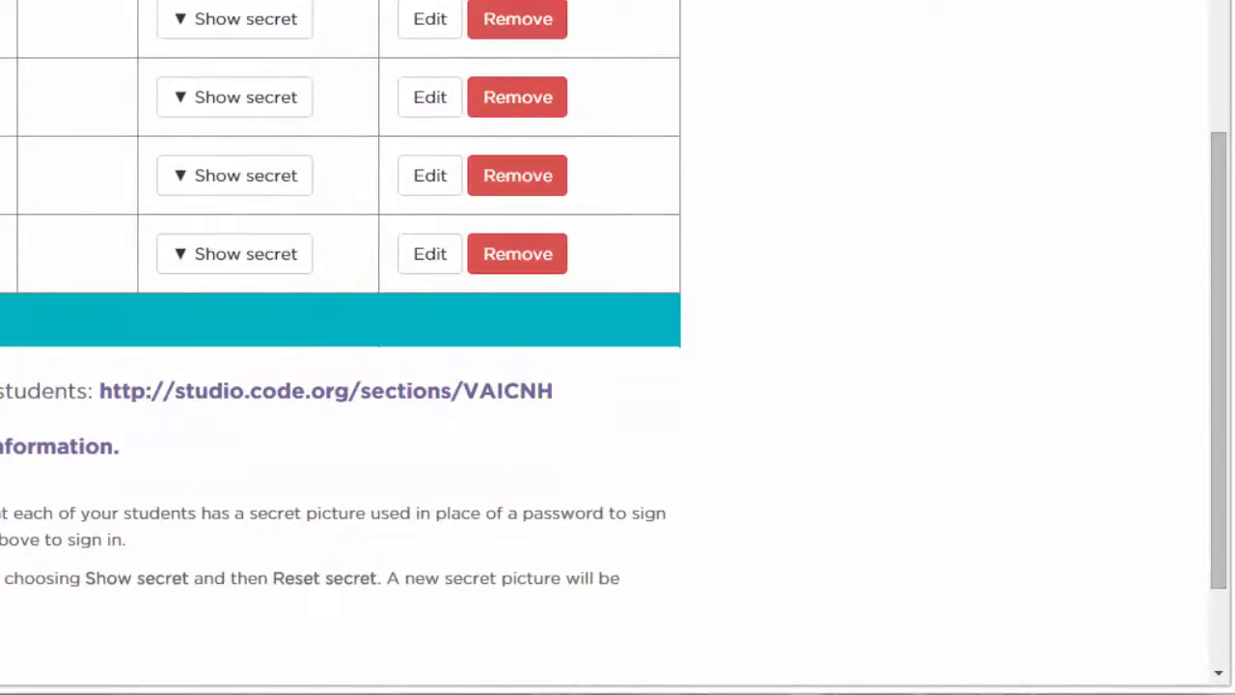
{"action": "left_click_drag", "start_coordinate": [554, 391], "coordinate": [100, 391]}
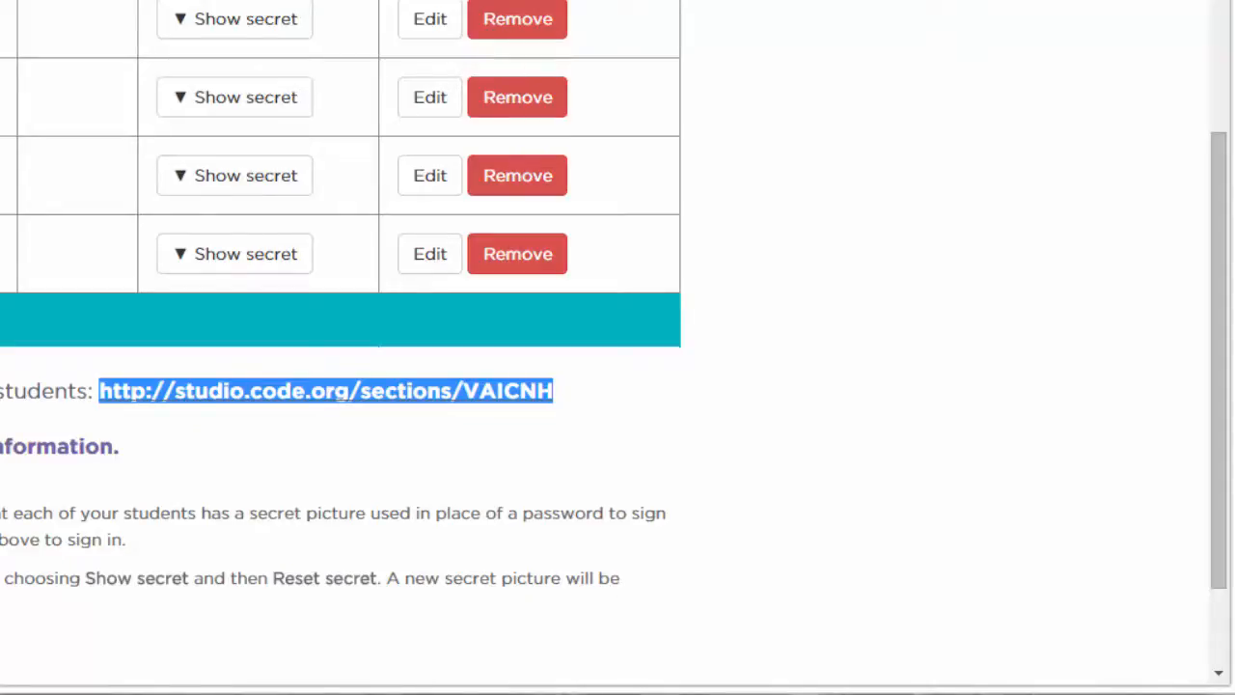
{"action": "right_click", "coordinate": [530, 390]}
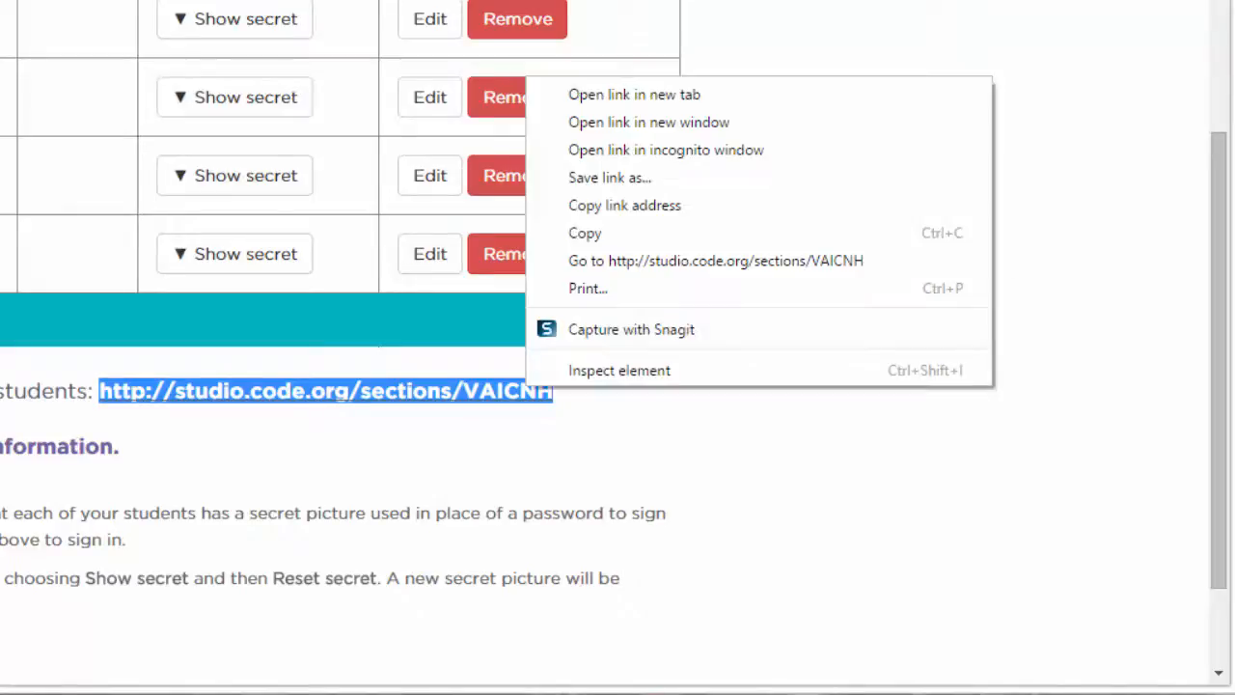
{"action": "left_click", "coordinate": [579, 232]}
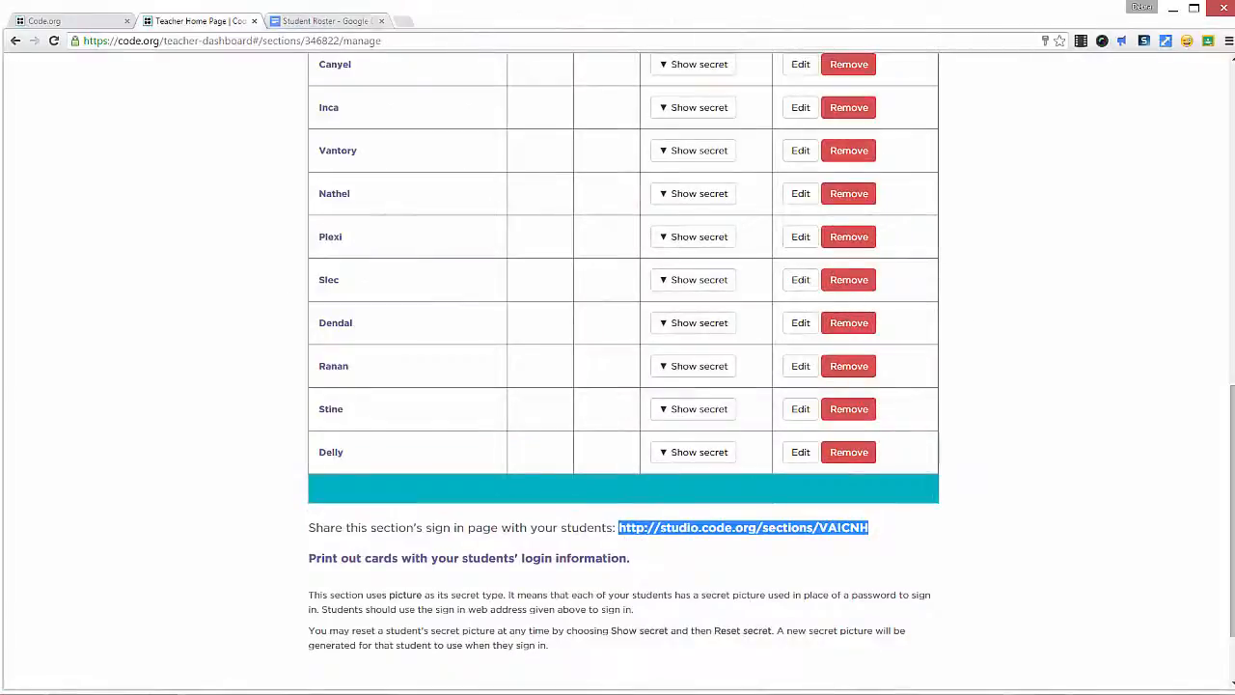
Step: Open the copied section sign-in address in a new browser tab
{"action": "left_click", "coordinate": [403, 20]}
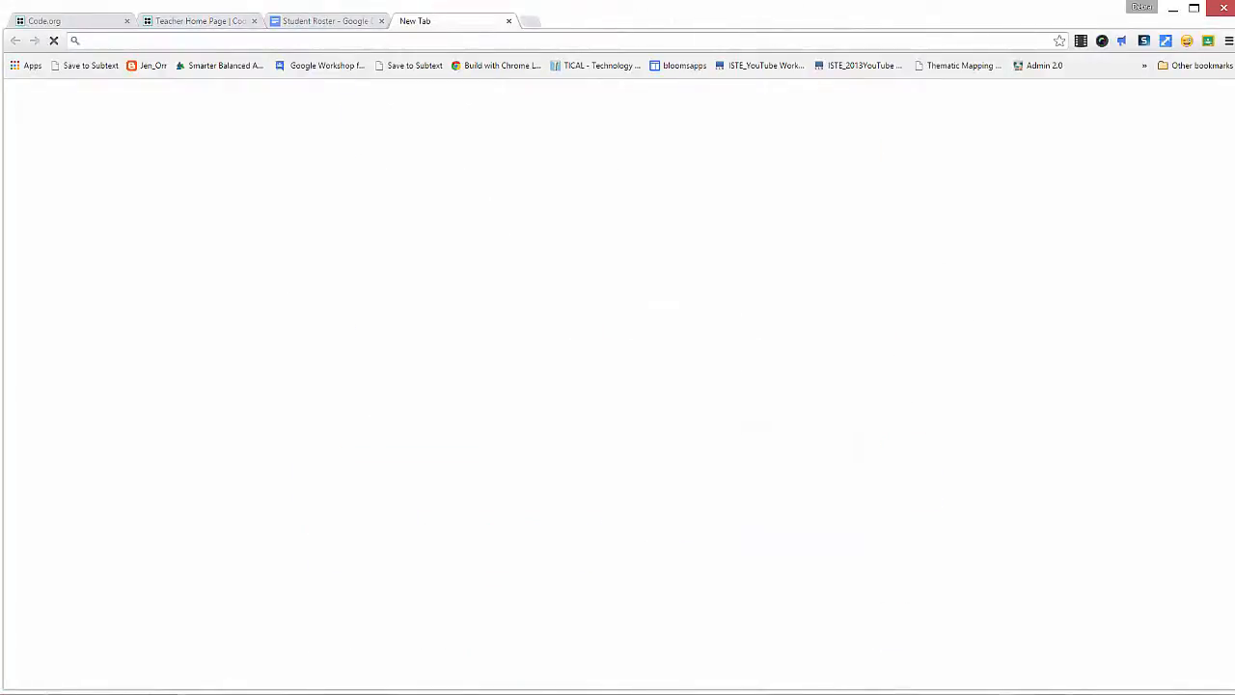
{"action": "right_click", "coordinate": [338, 41]}
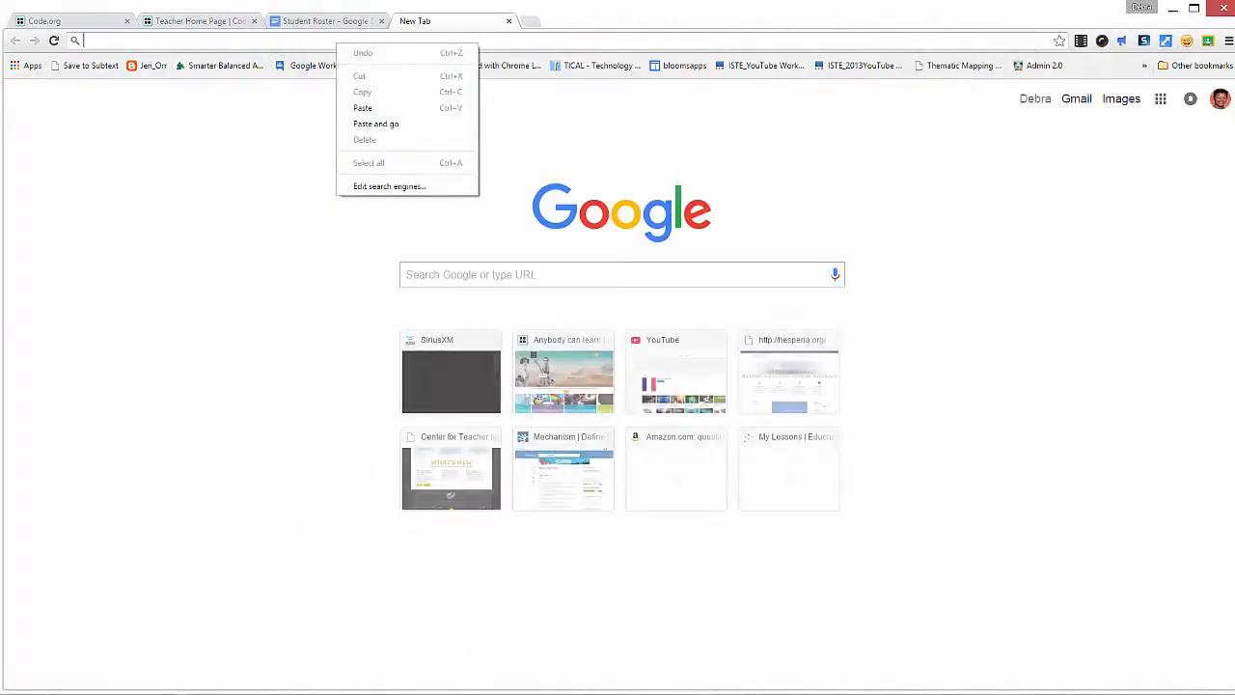
{"action": "left_click", "coordinate": [376, 123]}
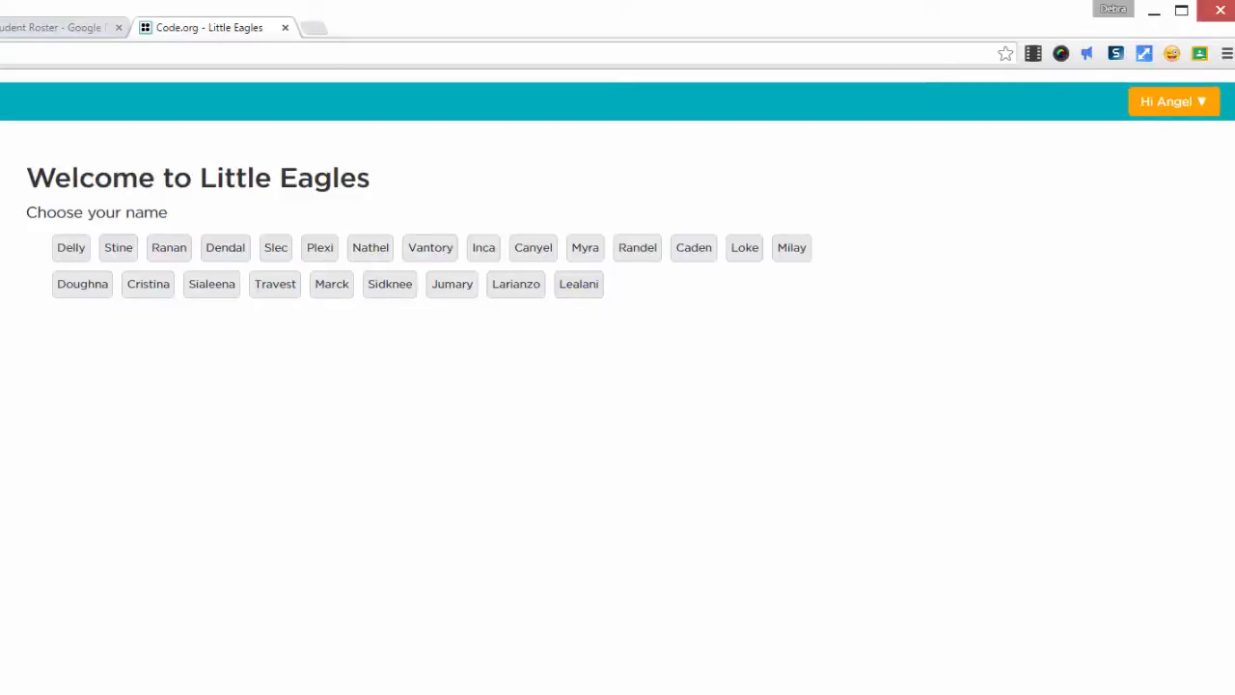
Step: Return to the teacher dashboard and reveal the secret picture of the first student in the Little Eagles list
{"action": "left_click", "coordinate": [199, 20]}
{"action": "left_click_drag", "start_coordinate": [1232, 521], "coordinate": [1232, 338]}
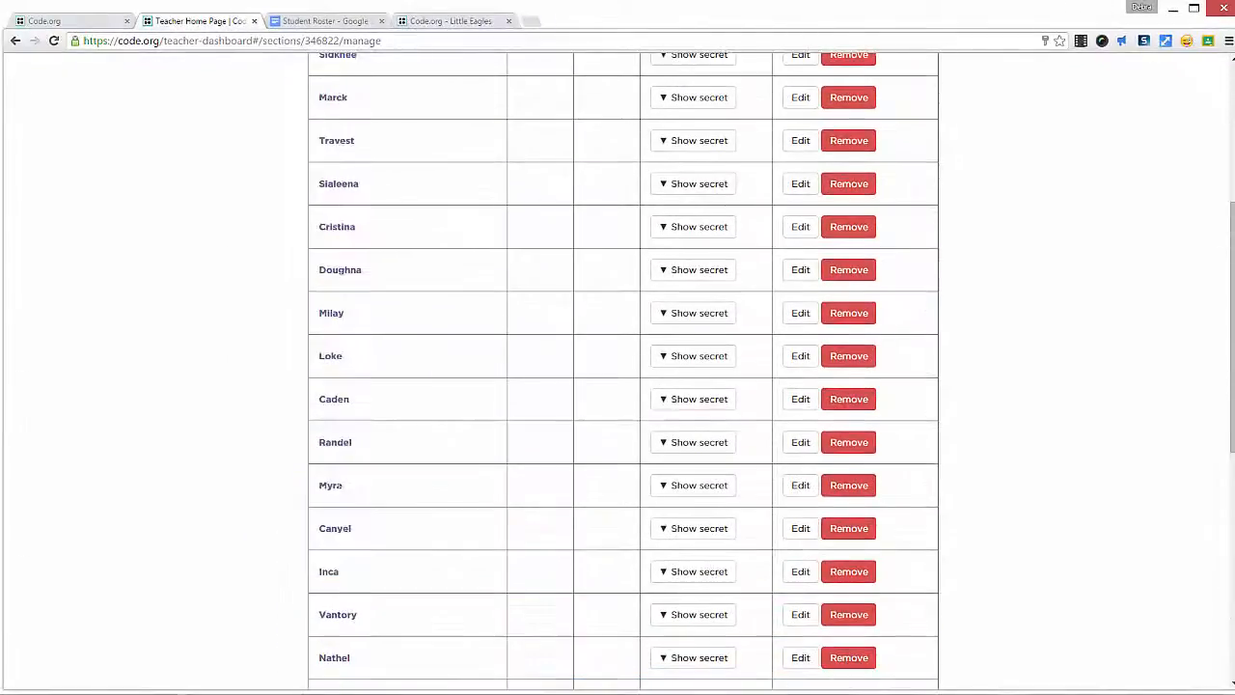
{"action": "scroll", "coordinate": [624, 370], "scroll_direction": "up", "scroll_amount": 4}
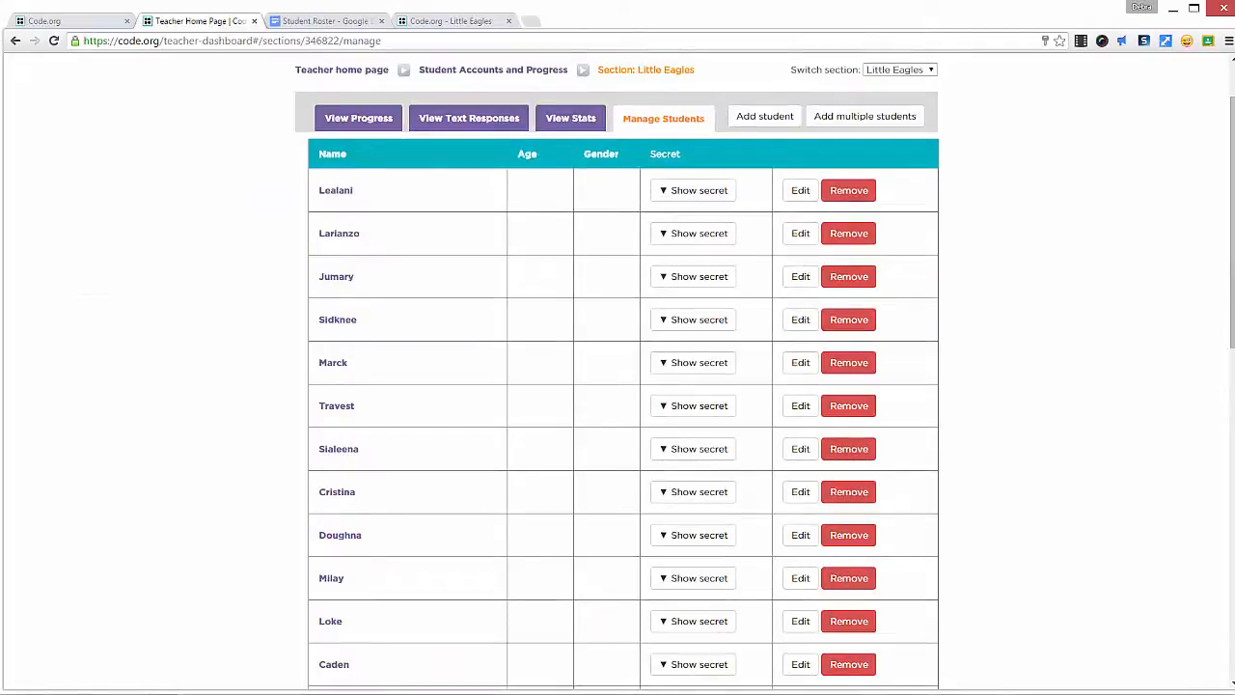
{"action": "left_click", "coordinate": [693, 190]}
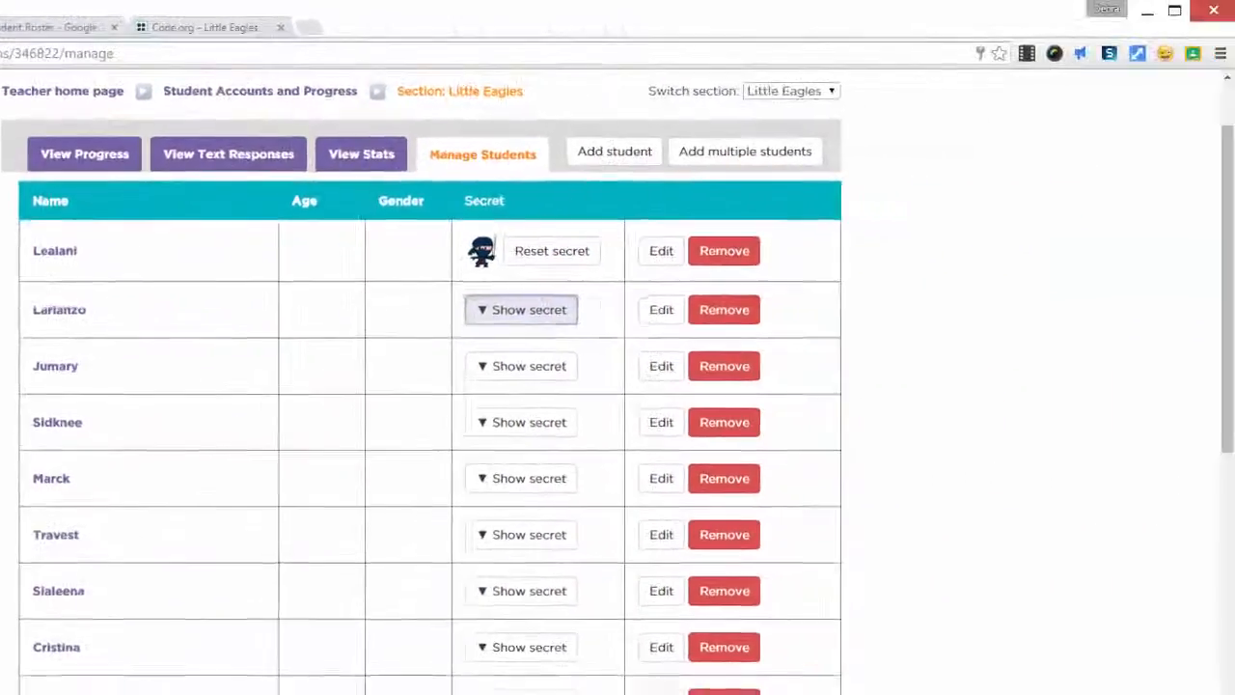
Step: Open the printable cards with the students' login information, look through them, and close the cards page
{"action": "left_click", "coordinate": [521, 309]}
{"action": "scroll", "coordinate": [521, 290], "scroll_direction": "down", "scroll_amount": 10}
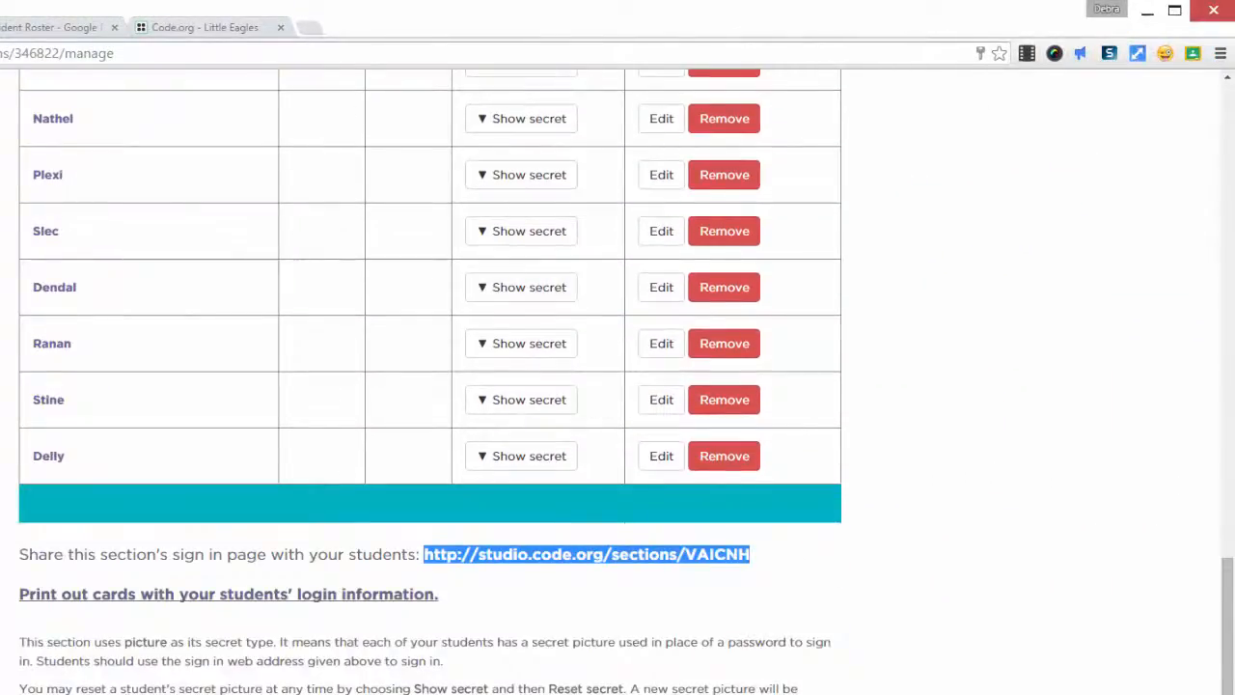
{"action": "left_click", "coordinate": [229, 594]}
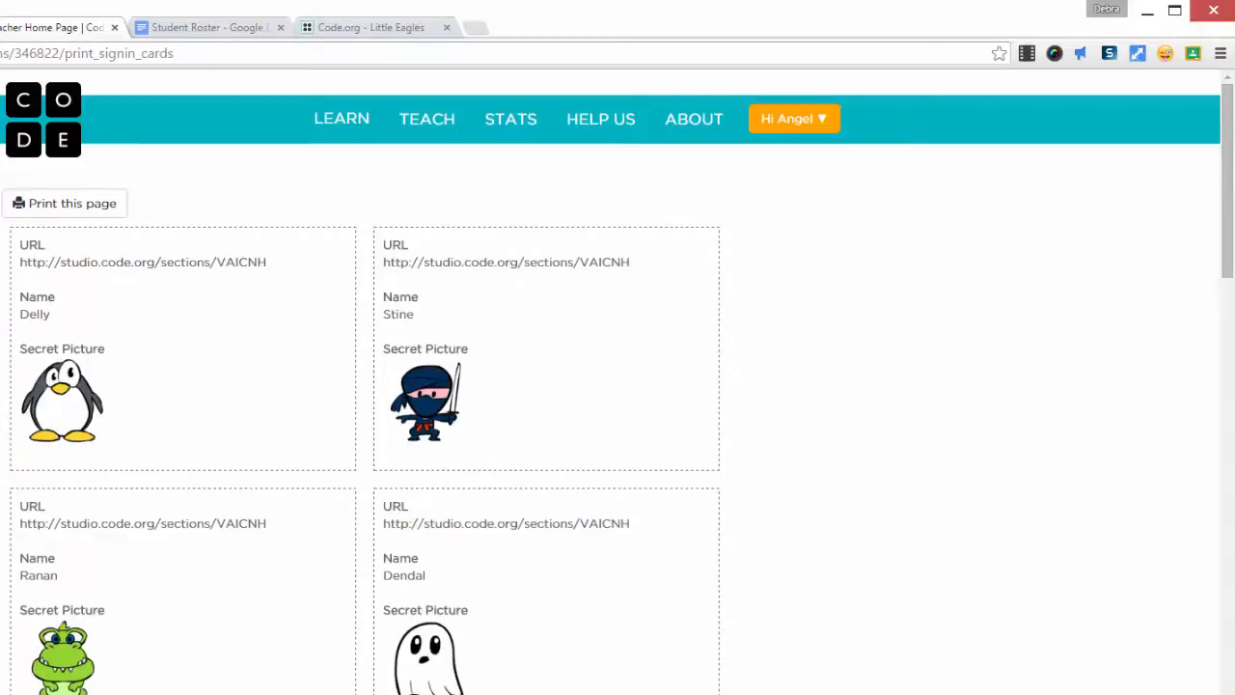
{"action": "scroll", "coordinate": [617, 386], "scroll_direction": "down", "scroll_amount": 10}
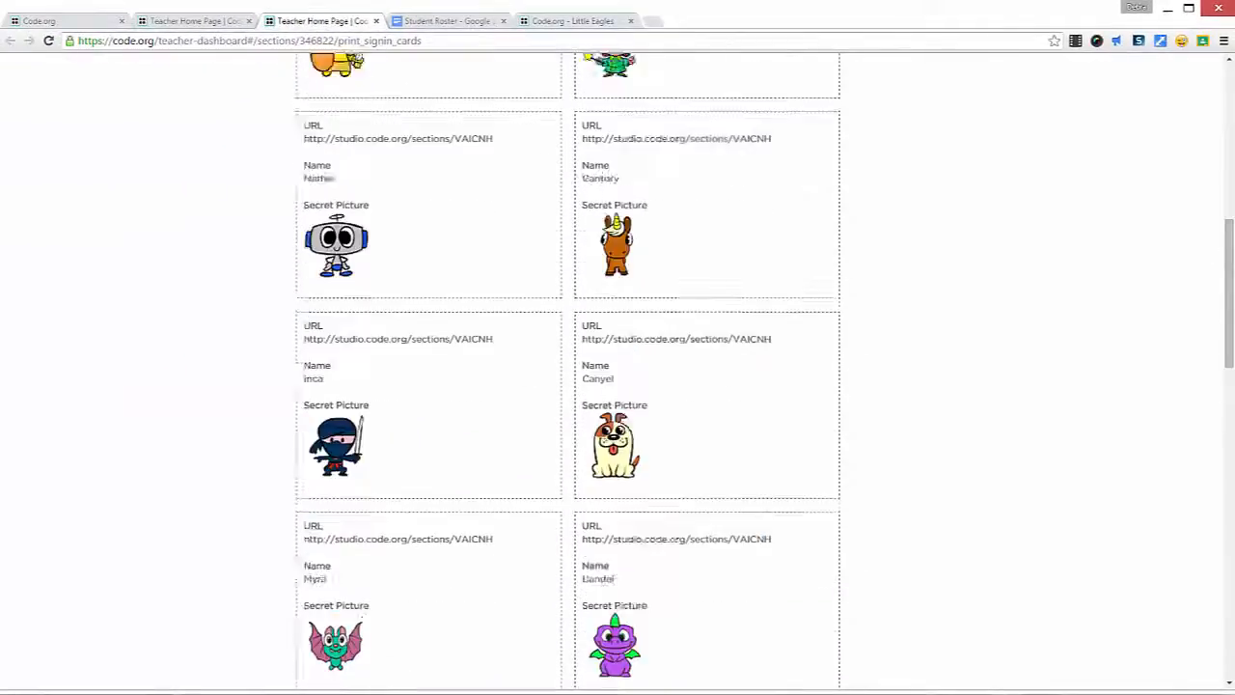
{"action": "scroll", "coordinate": [618, 386], "scroll_direction": "up", "scroll_amount": 7}
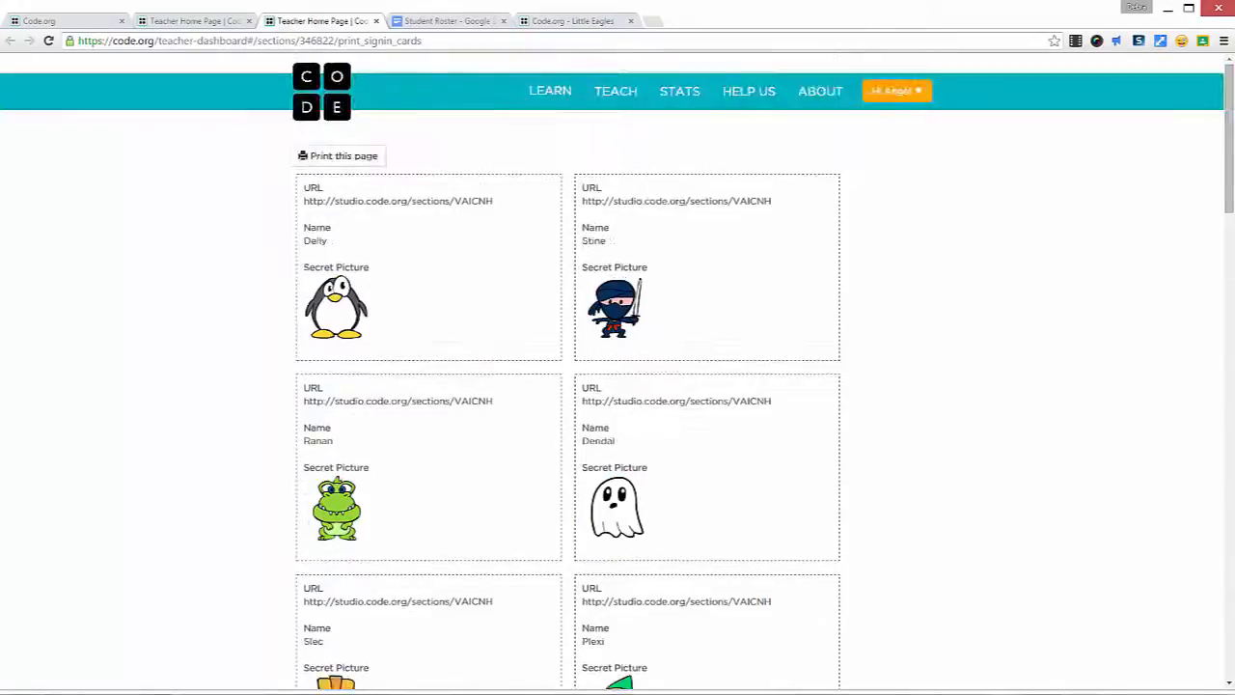
{"action": "key", "text": "ctrl+w"}
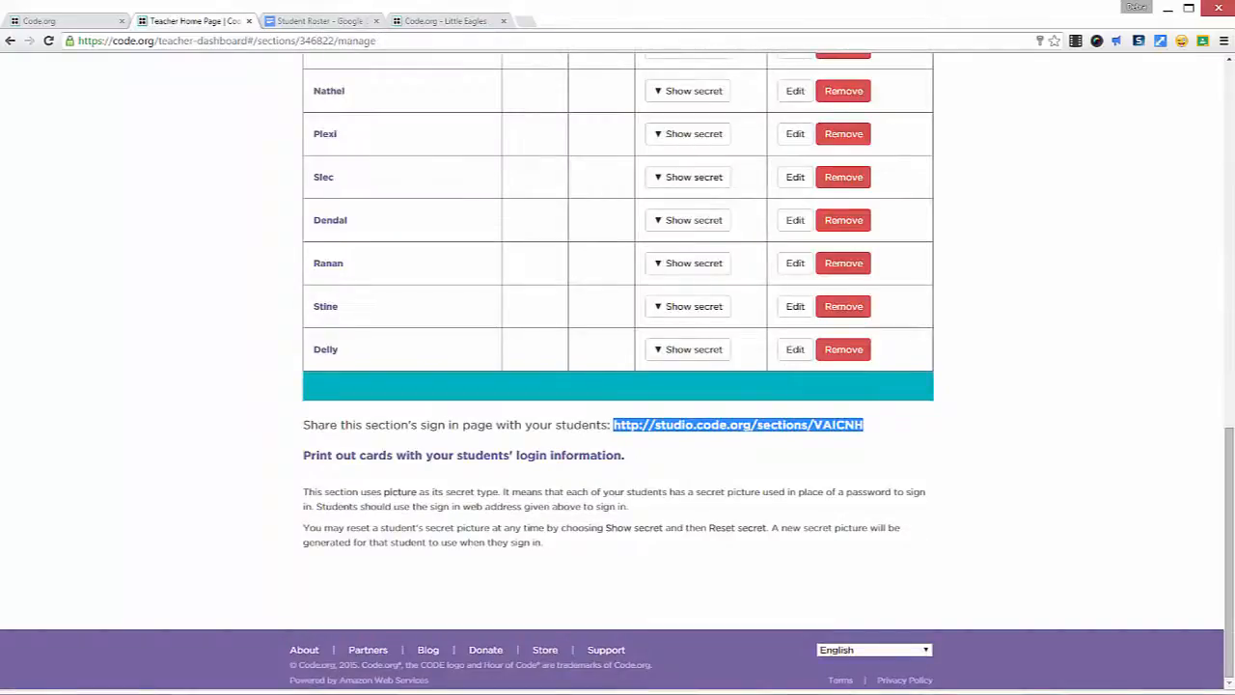
Step: Open the Little Eagles section's progress view and look over the students' Course 1 progress across all stages
{"action": "scroll", "coordinate": [617, 386], "scroll_direction": "up", "scroll_amount": 10}
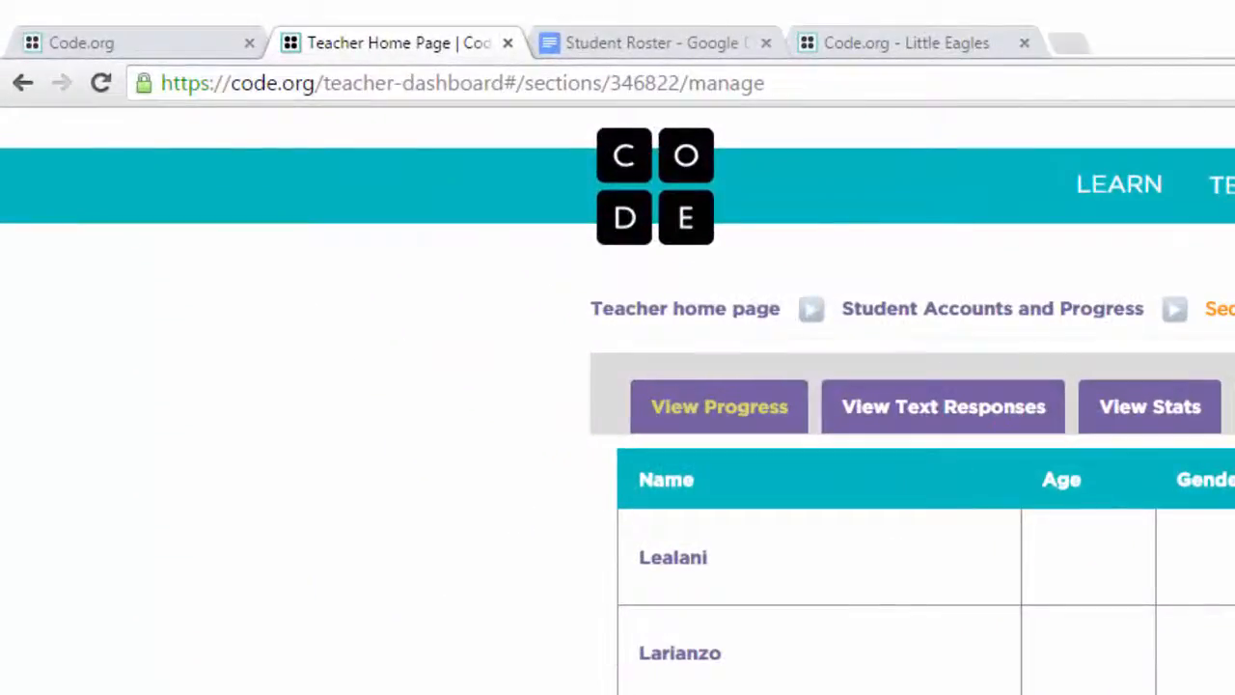
{"action": "left_click", "coordinate": [719, 406]}
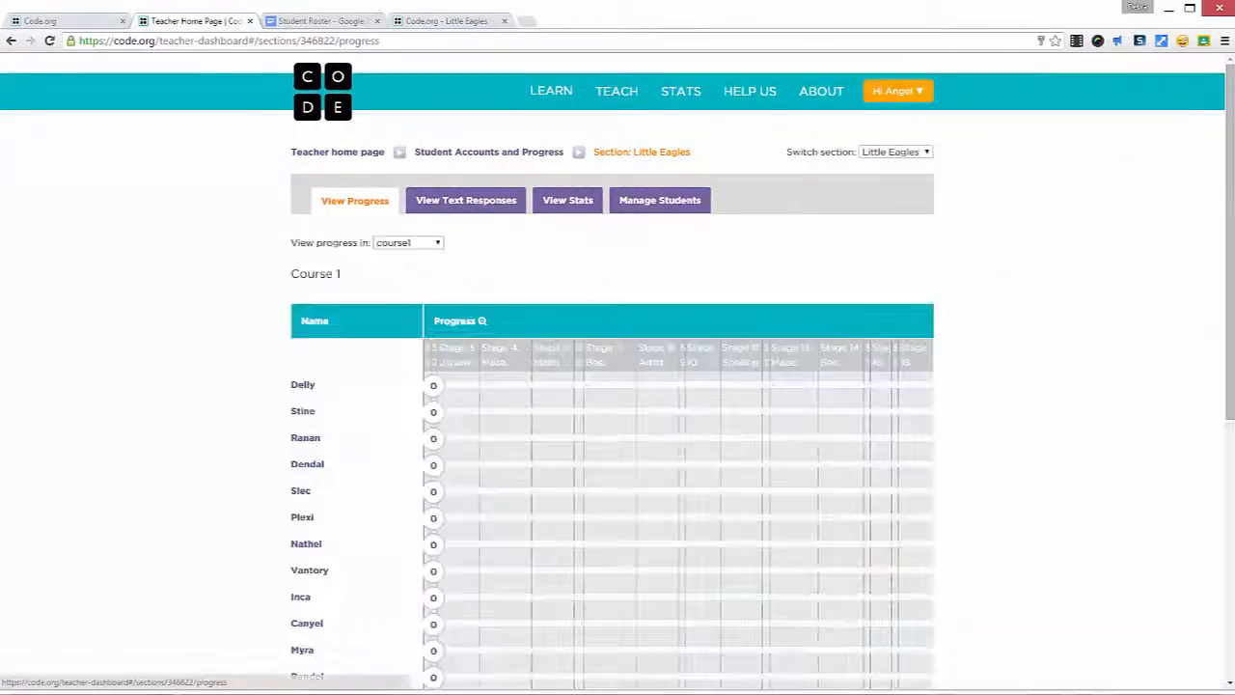
{"action": "scroll", "coordinate": [617, 386], "scroll_direction": "down", "scroll_amount": 3}
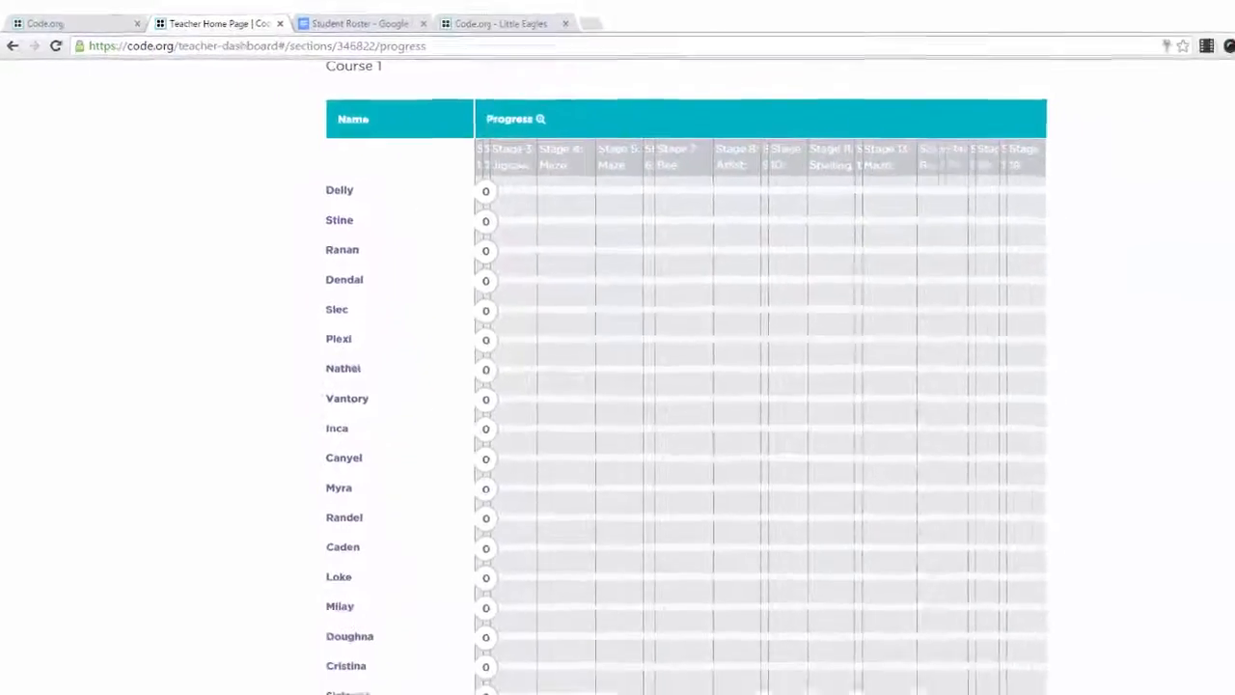
{"action": "scroll", "coordinate": [610, 386], "scroll_direction": "down", "scroll_amount": 2}
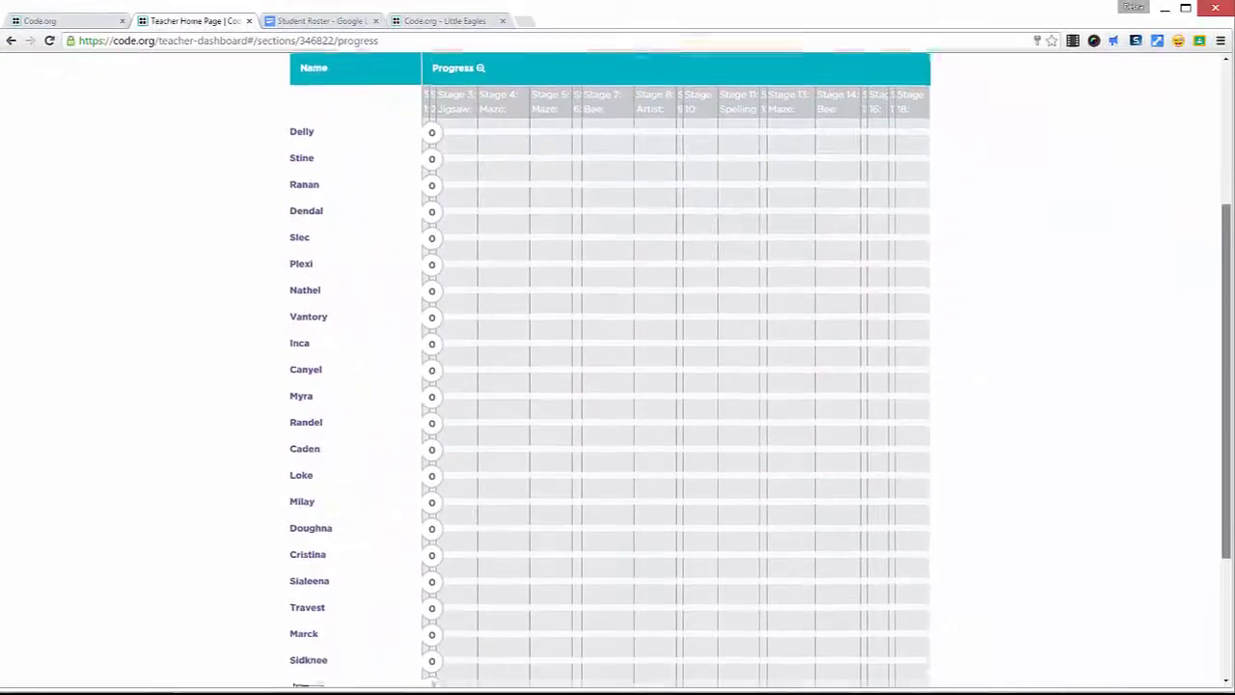
{"action": "scroll", "coordinate": [610, 386], "scroll_direction": "up", "scroll_amount": 3}
{"action": "scroll", "coordinate": [610, 386], "scroll_direction": "up", "scroll_amount": 1}
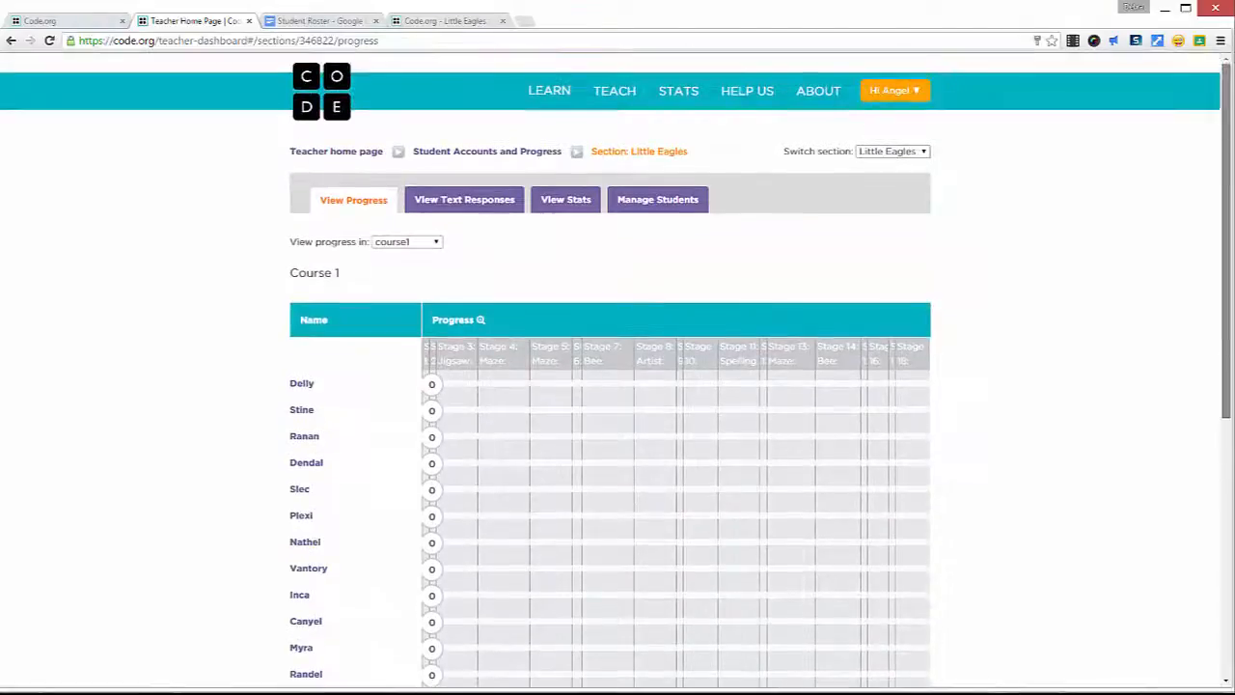